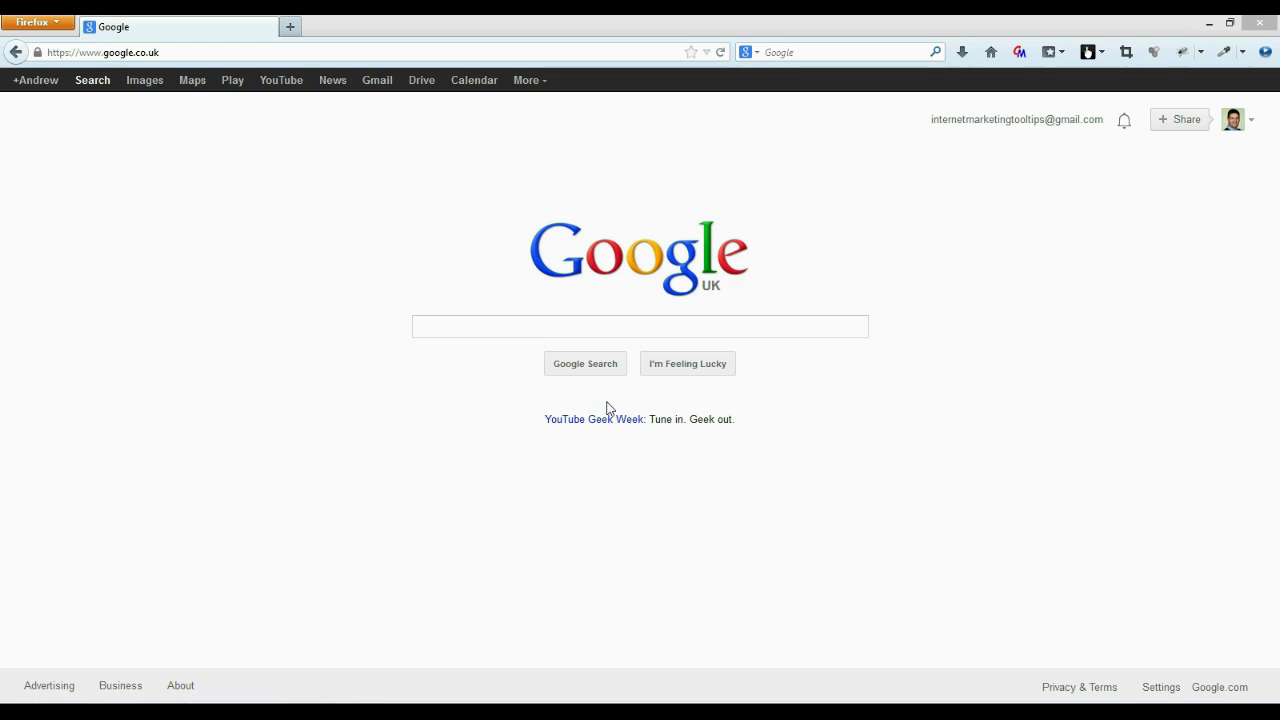
Search Google for 'wordel' and open the 'Wordle - Beautiful Word Clouds' result.
left_click(642, 324)
type("wordel")
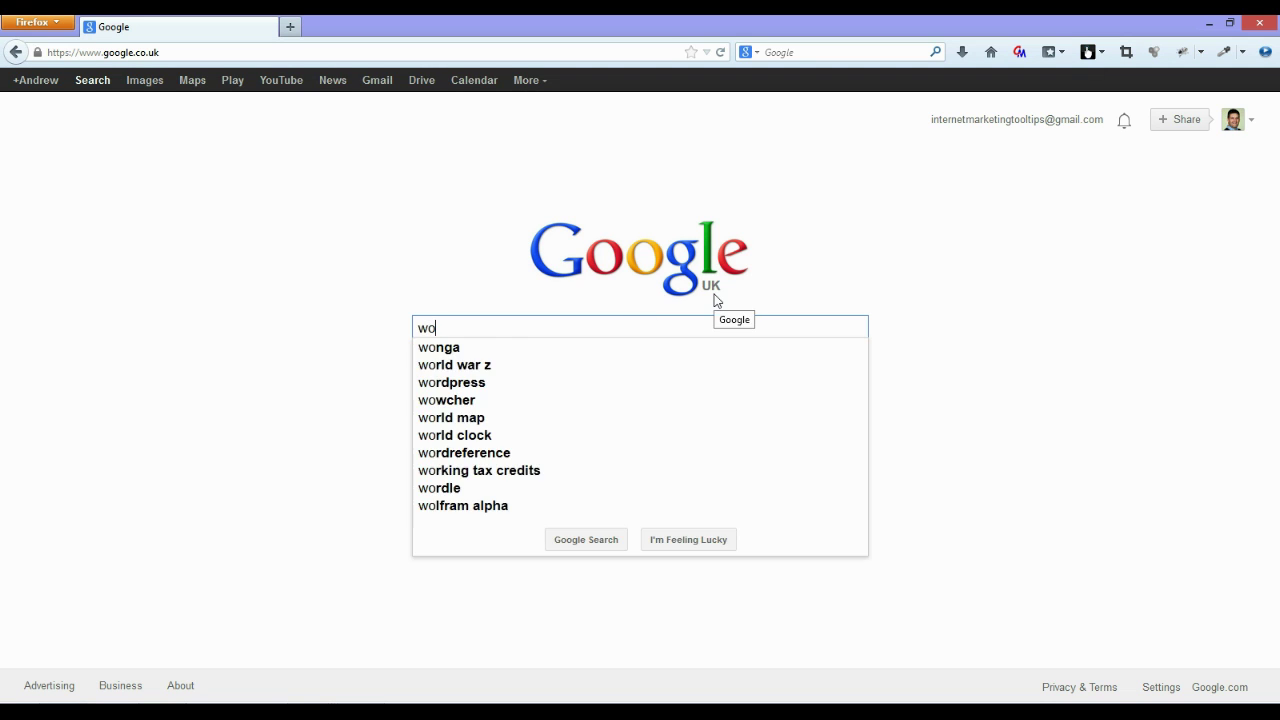
key("Return")
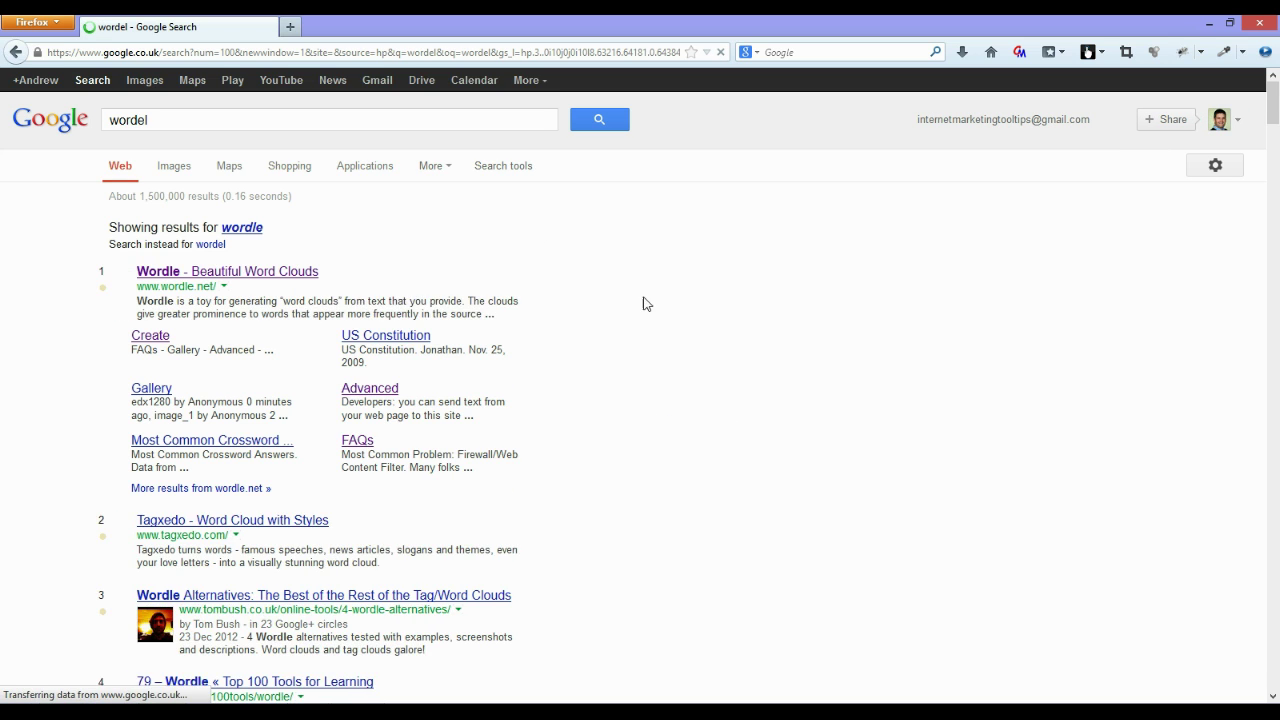
left_click(205, 300)
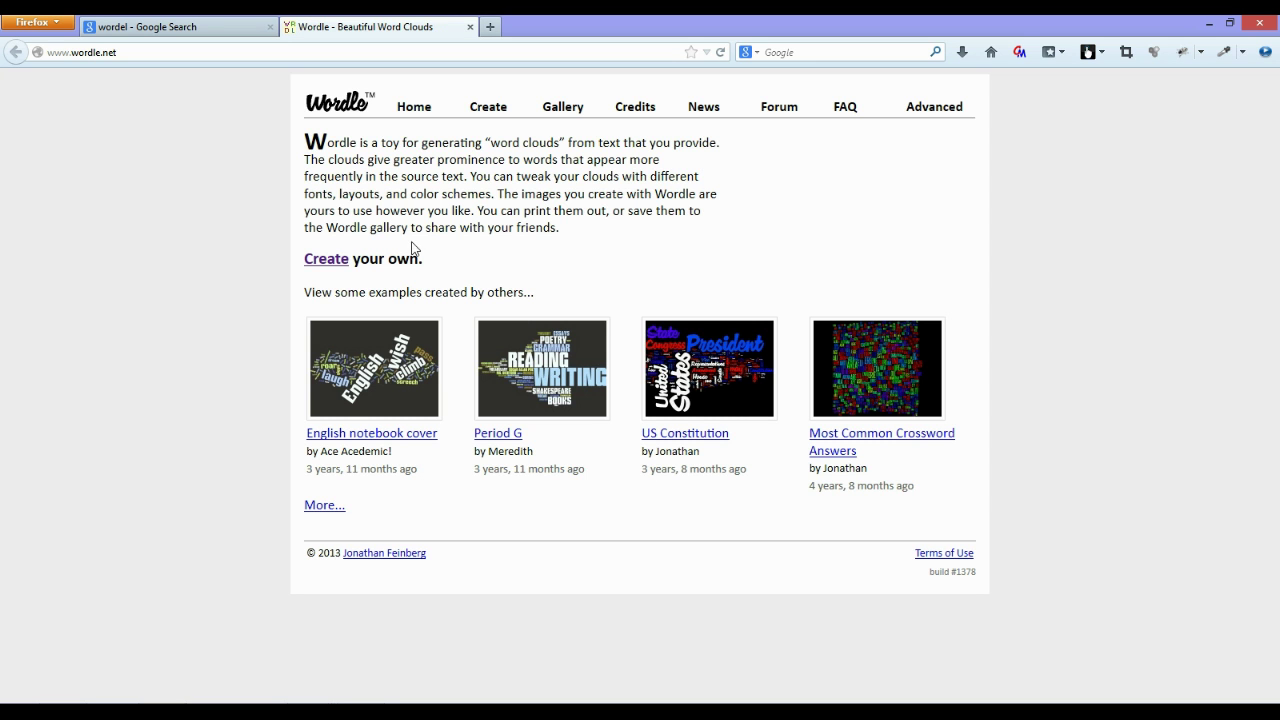
left_click_drag(412, 229, 780, 200)
left_click(849, 193)
Go to Wordle's Create page and select all the keywords in WordleText1.txt in Notepad.
left_click(486, 108)
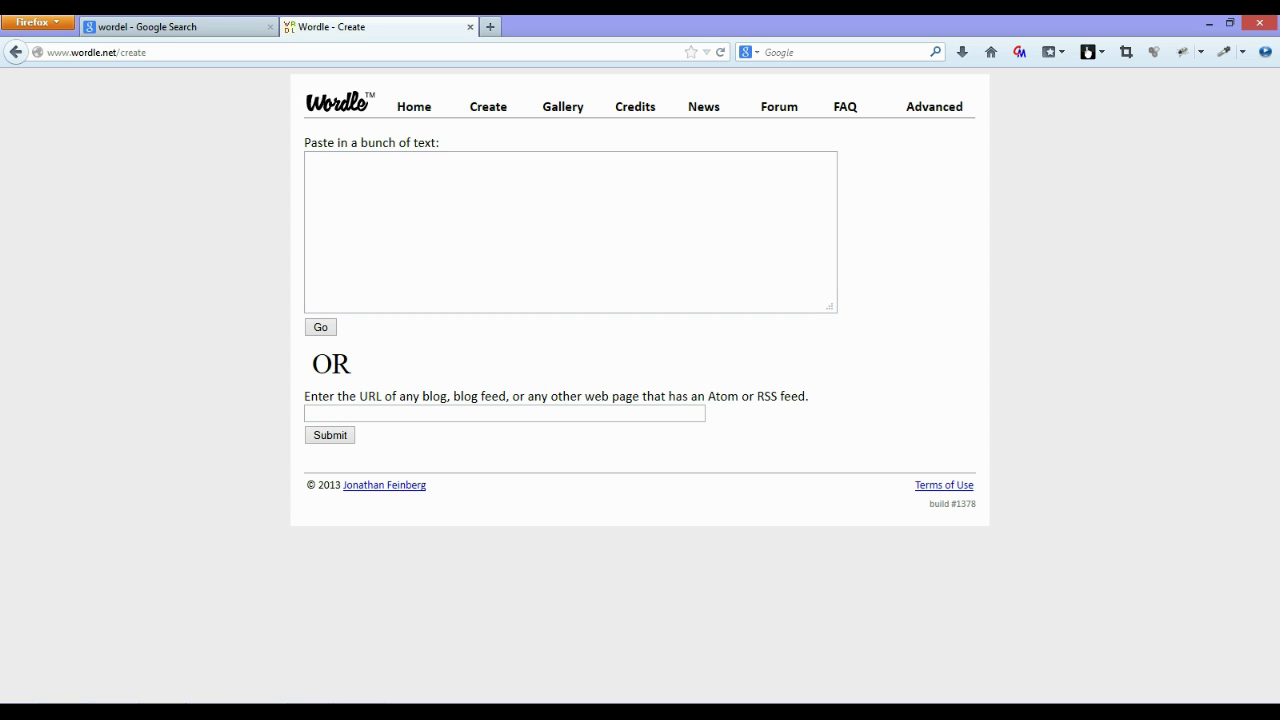
mouse_move(311, 712)
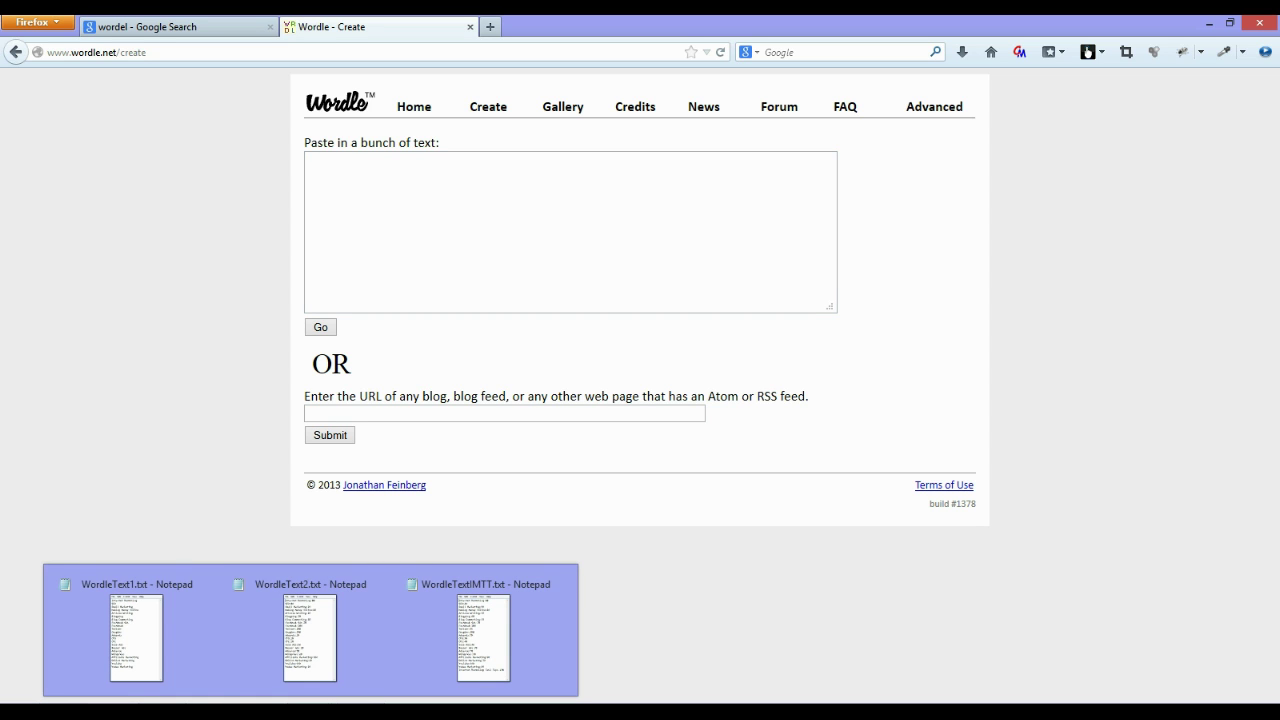
left_click(122, 586)
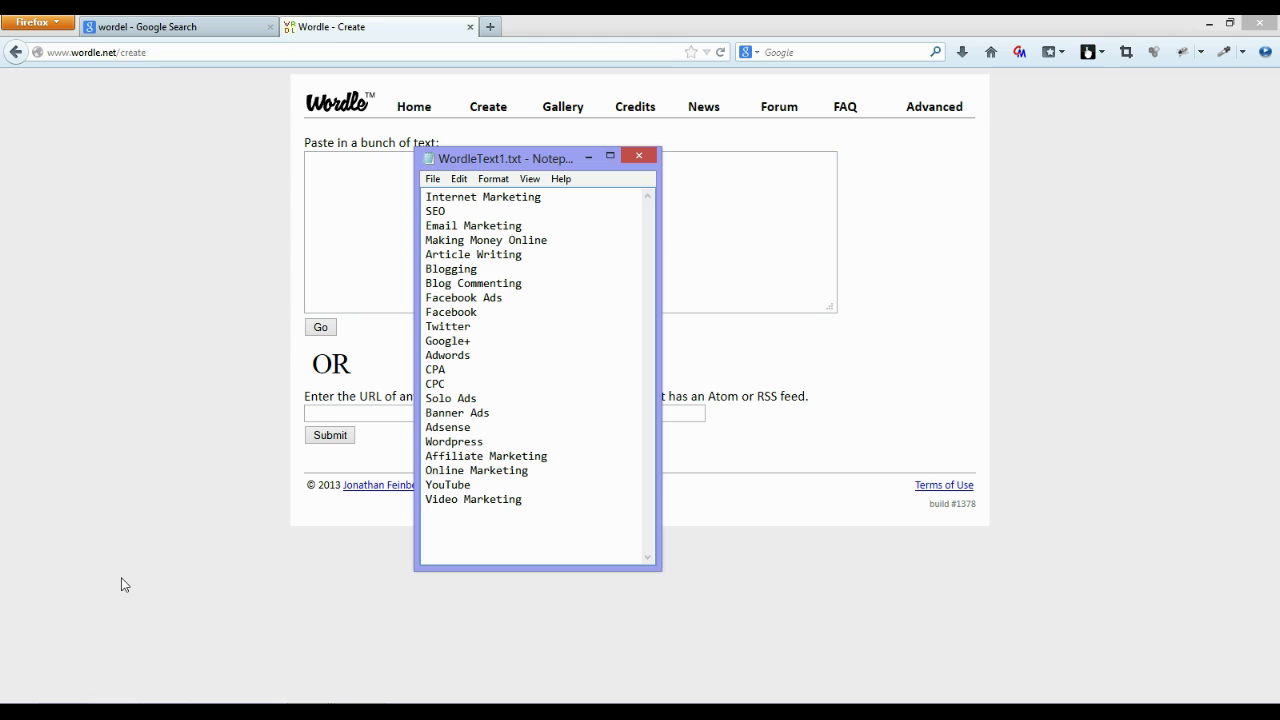
key("ctrl+a")
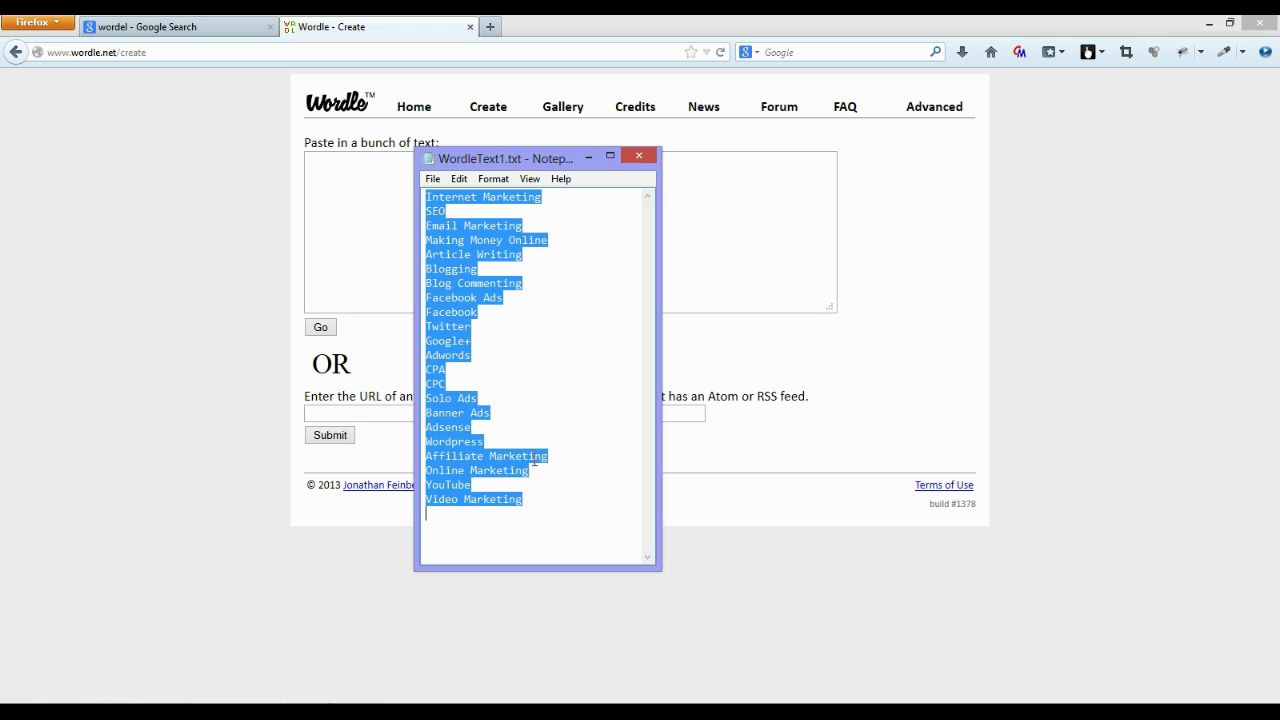
Paste the keyword list into Wordle's text box, remove the trailing blank line, and generate the cloud.
left_click(768, 166)
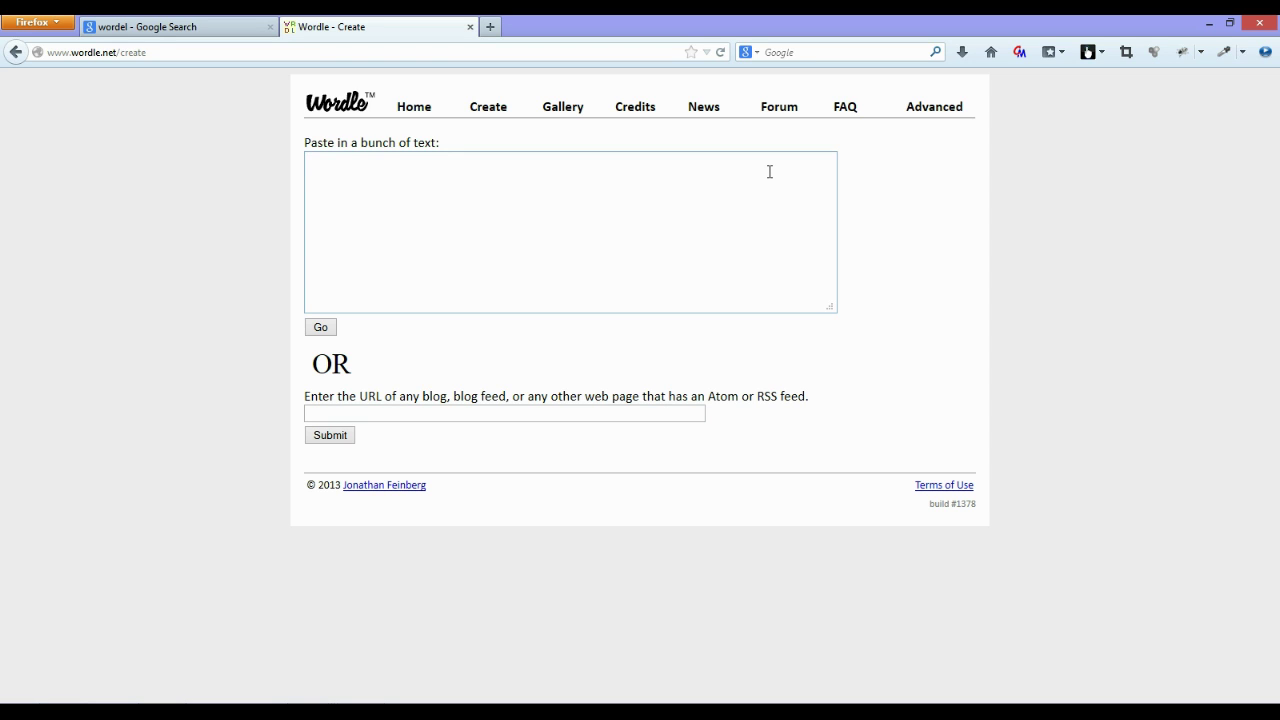
key("ctrl+v")
key("BackSpace")
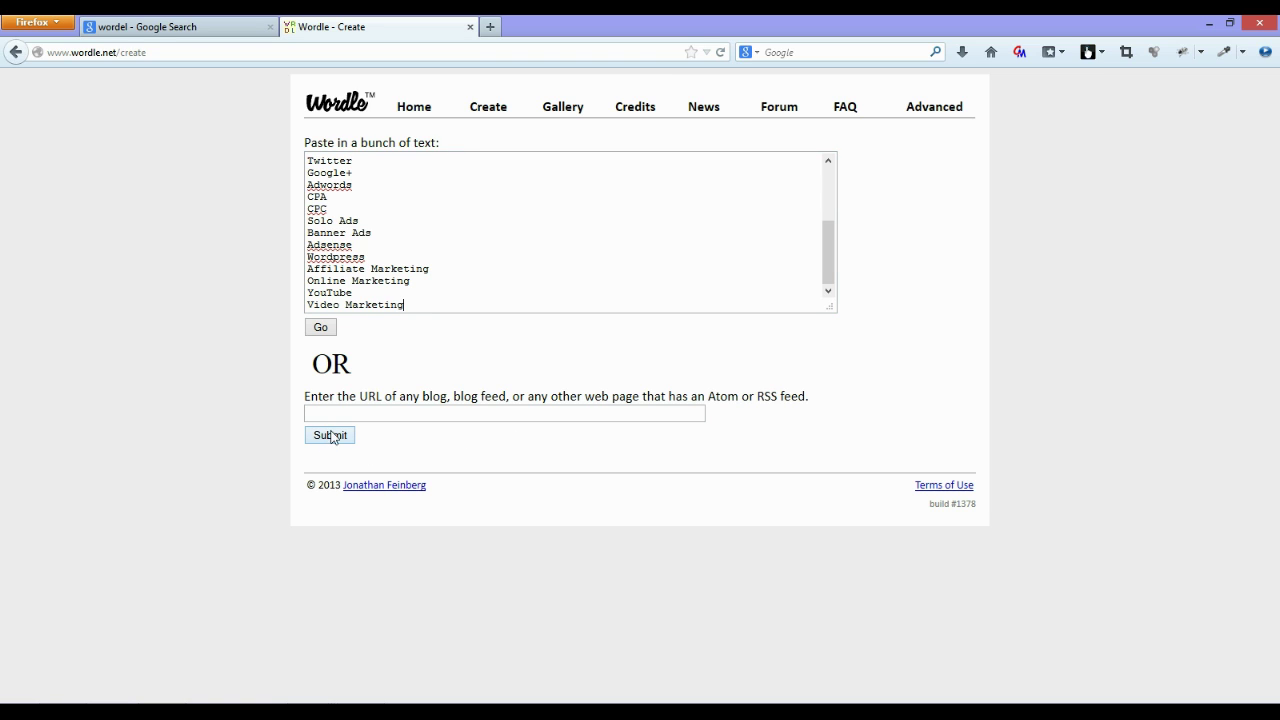
left_click(322, 330)
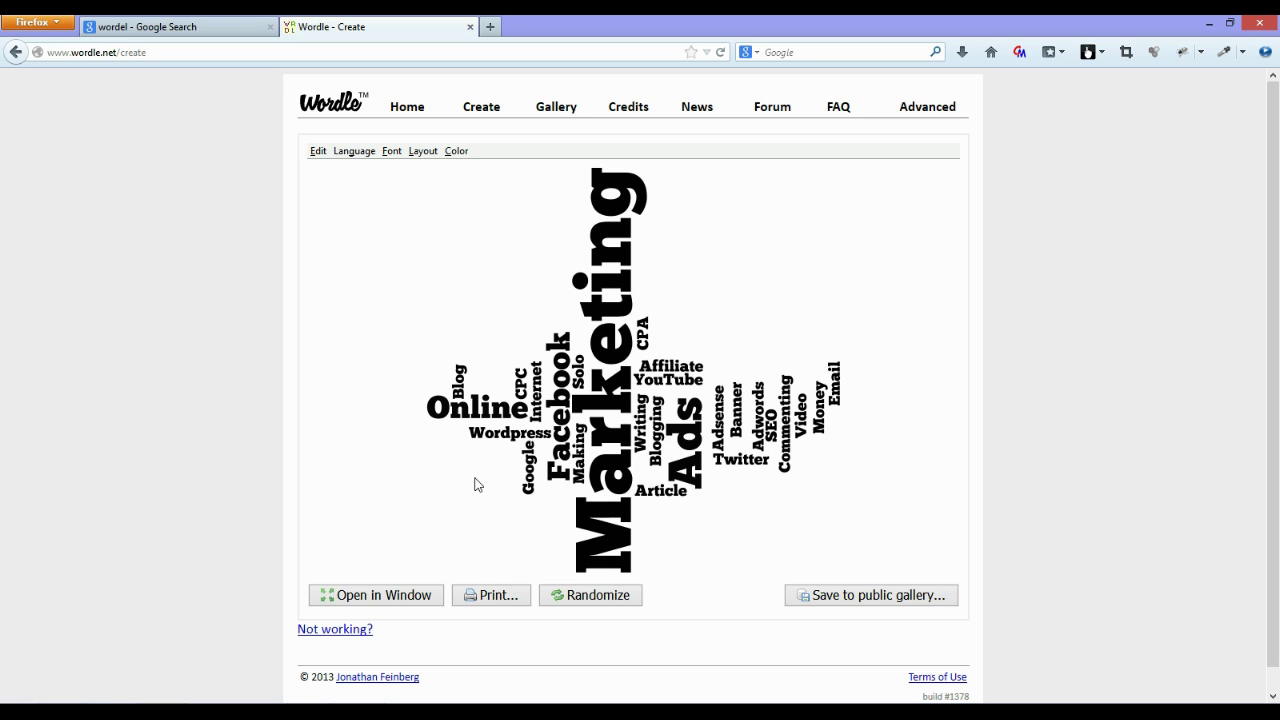
Randomize the cloud five times until a colourful layout on a black background appears.
left_click(593, 601)
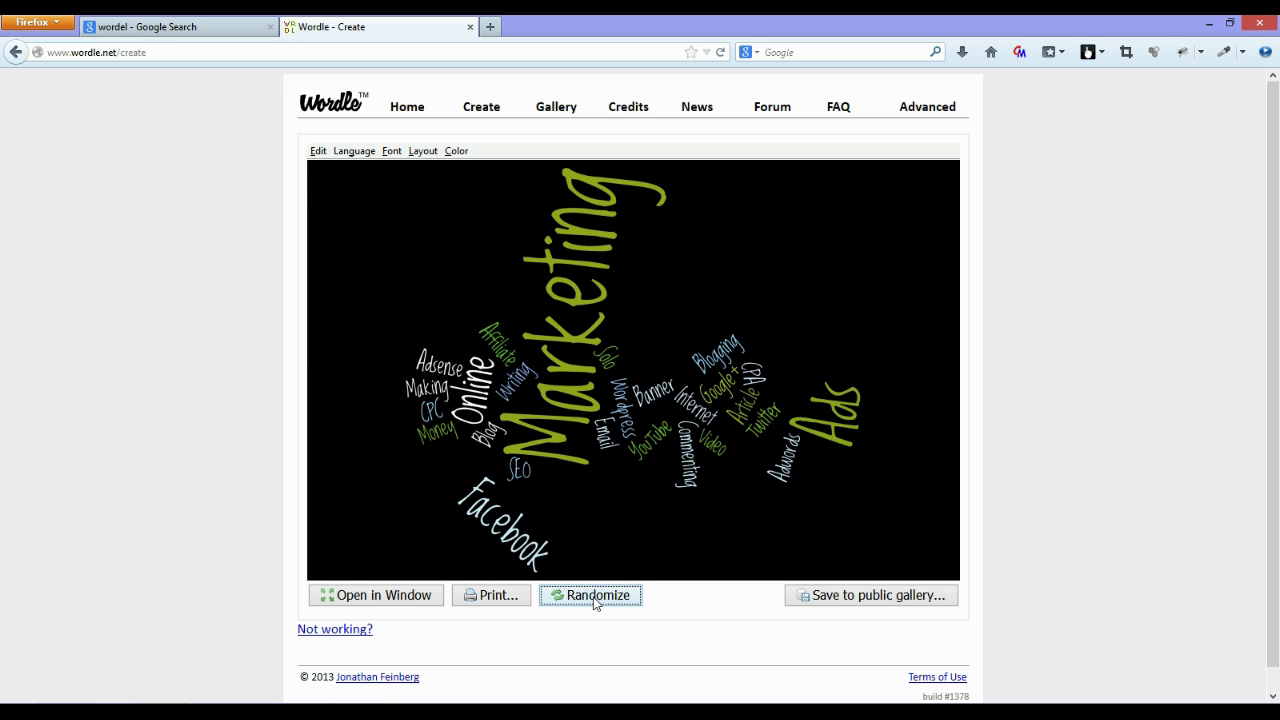
left_click(596, 601)
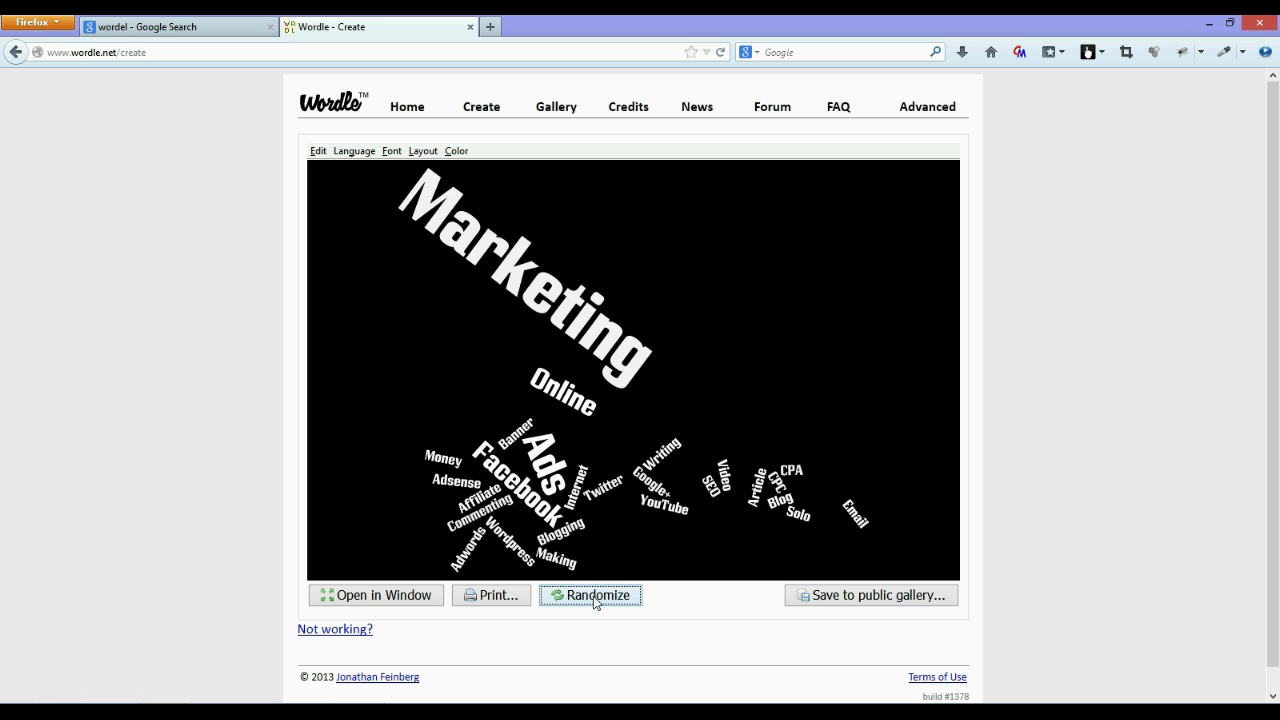
left_click(594, 600)
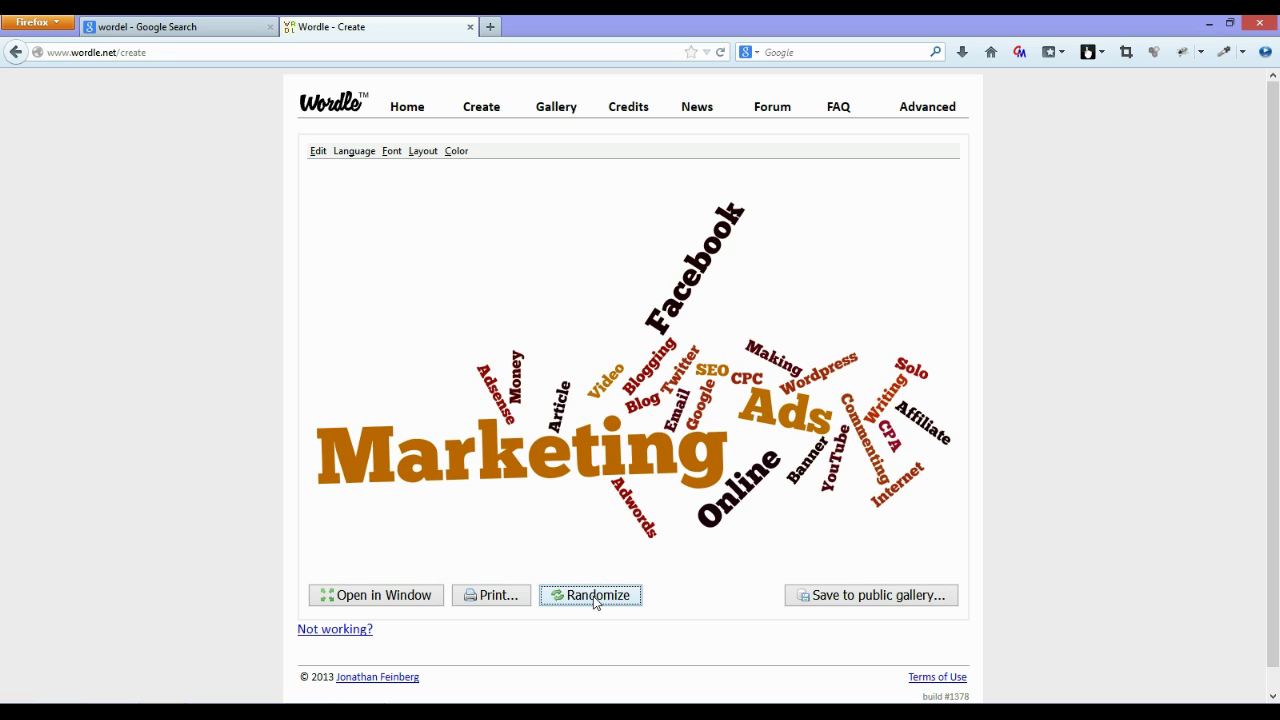
left_click(594, 600)
left_click(594, 601)
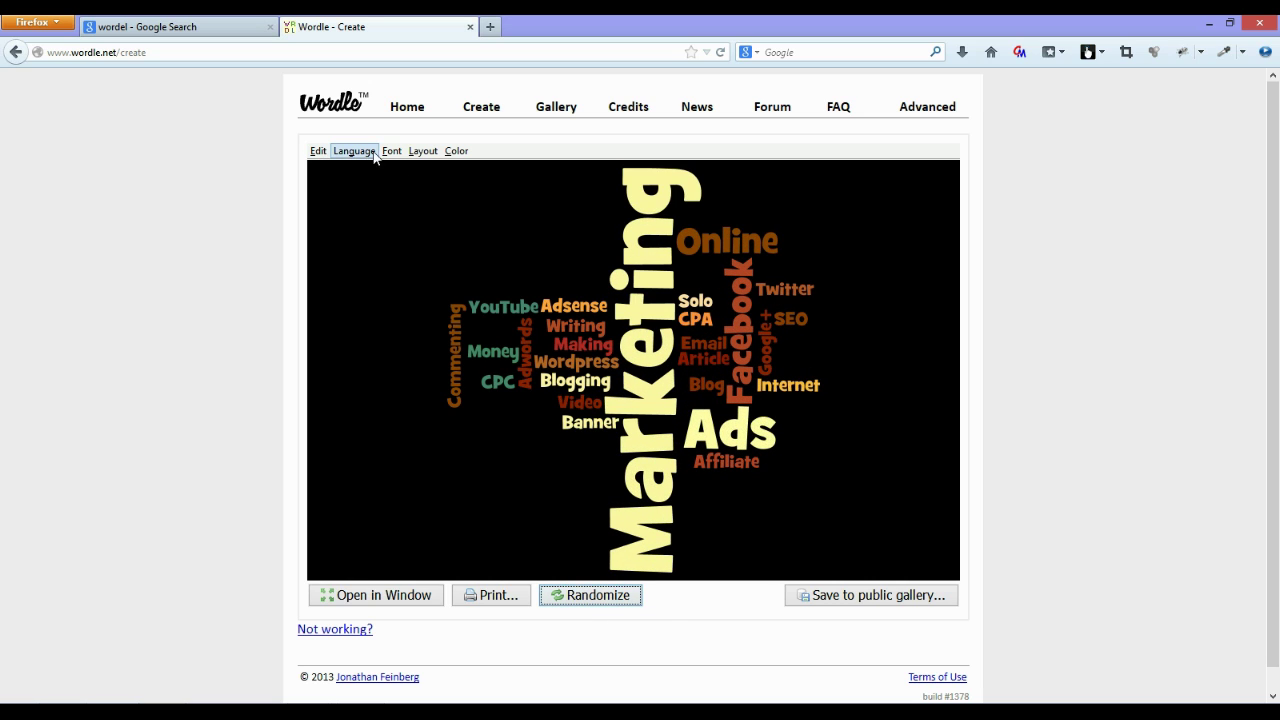
Switch the word layout to Half and Half, then to Any Which Way.
left_click(429, 155)
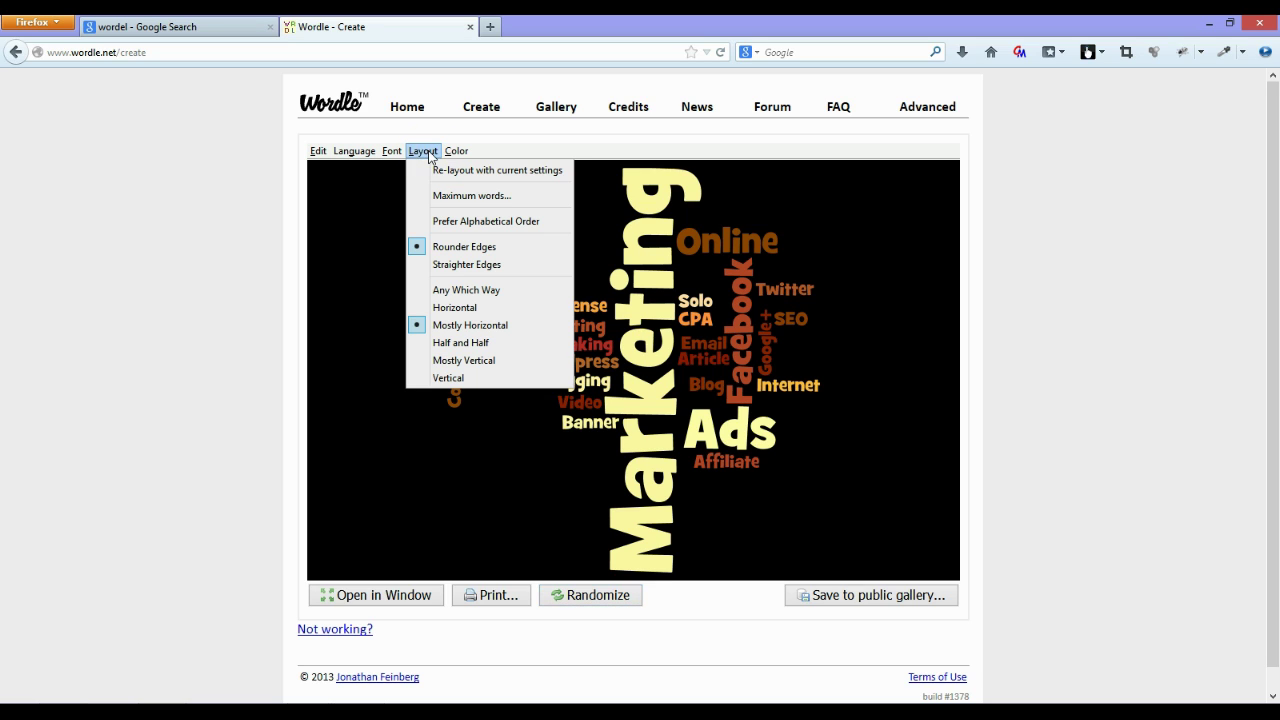
left_click(447, 343)
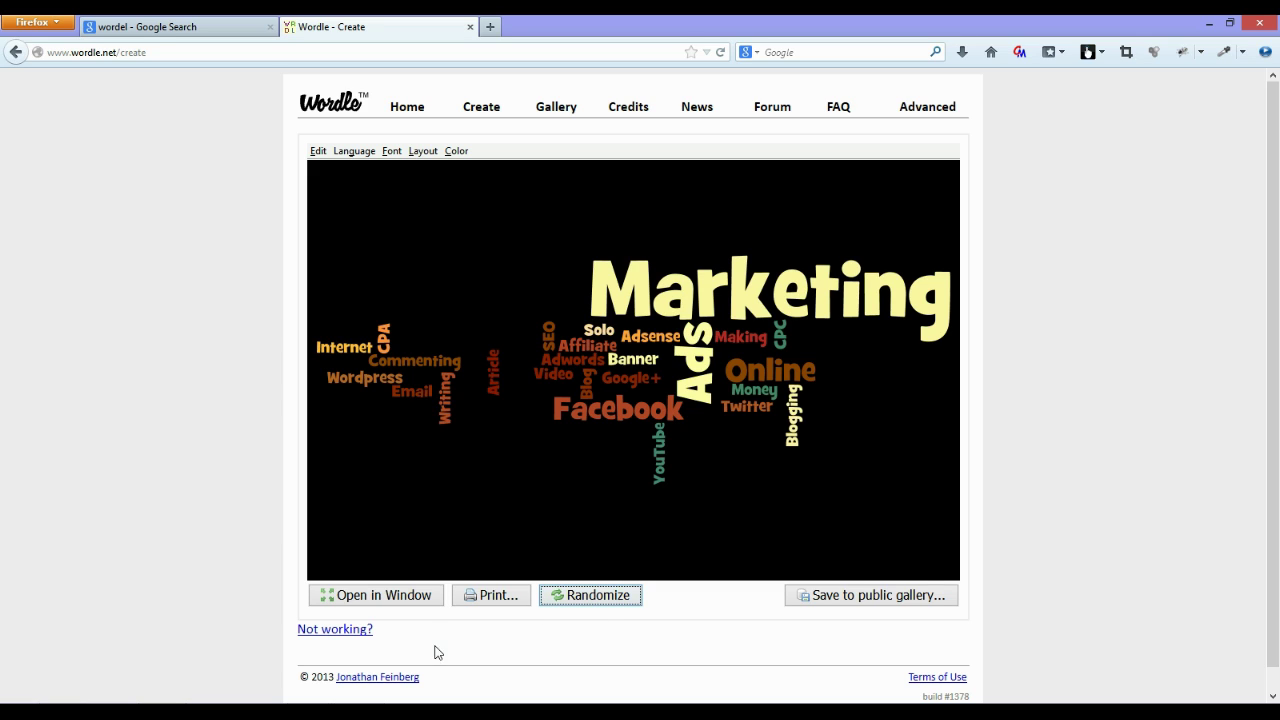
left_click(427, 153)
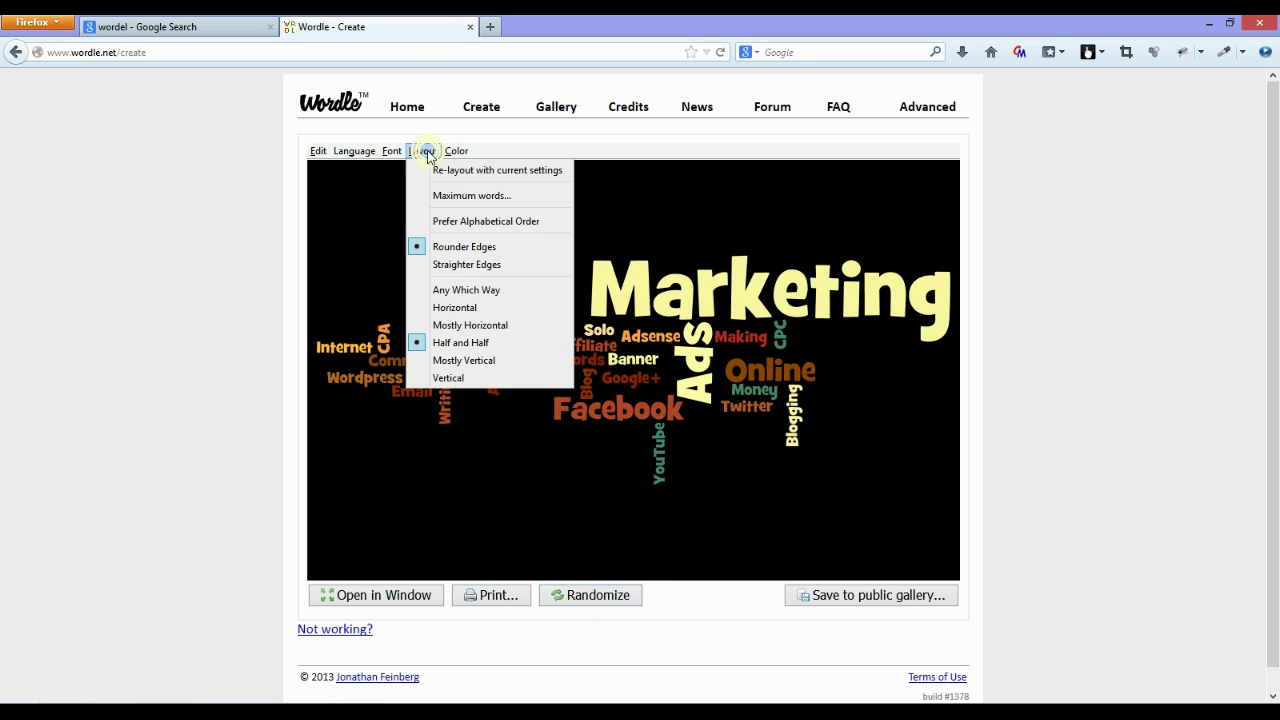
left_click(490, 289)
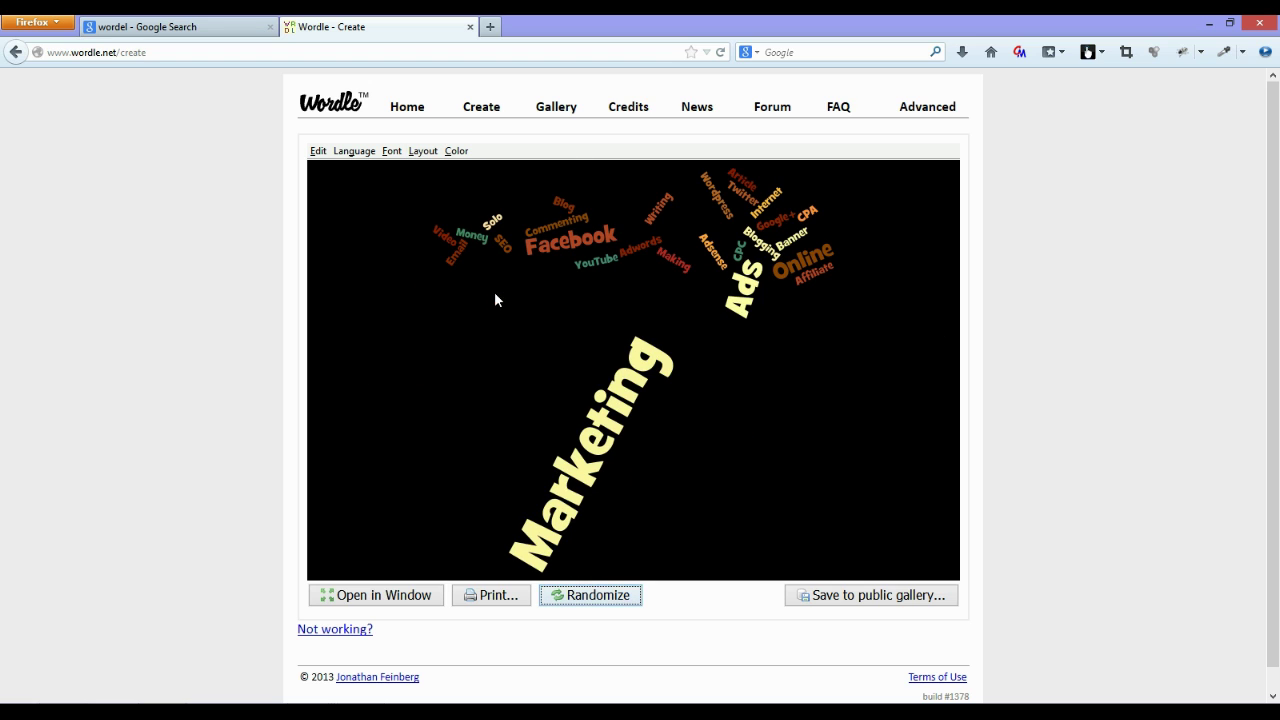
Try the Kindled and Organic Carrot palettes, settle on Moss, and use the Mostly Horizontal layout.
left_click(455, 152)
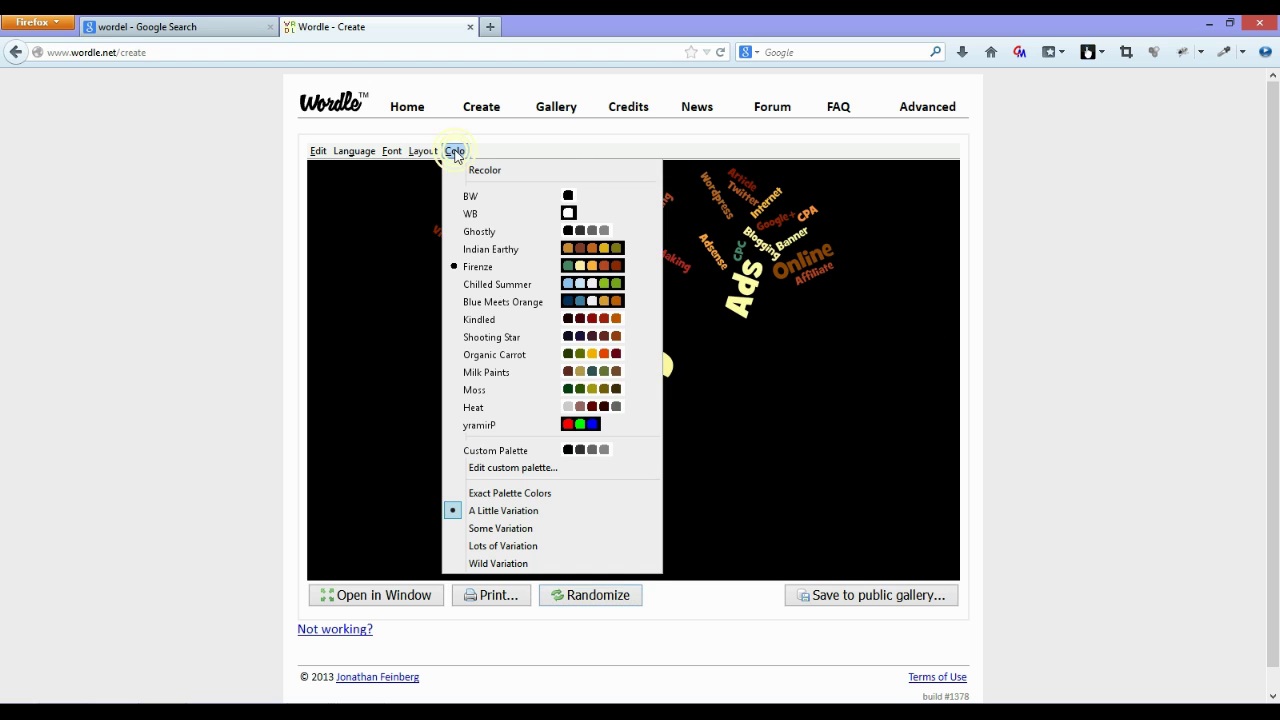
left_click(468, 324)
left_click(457, 151)
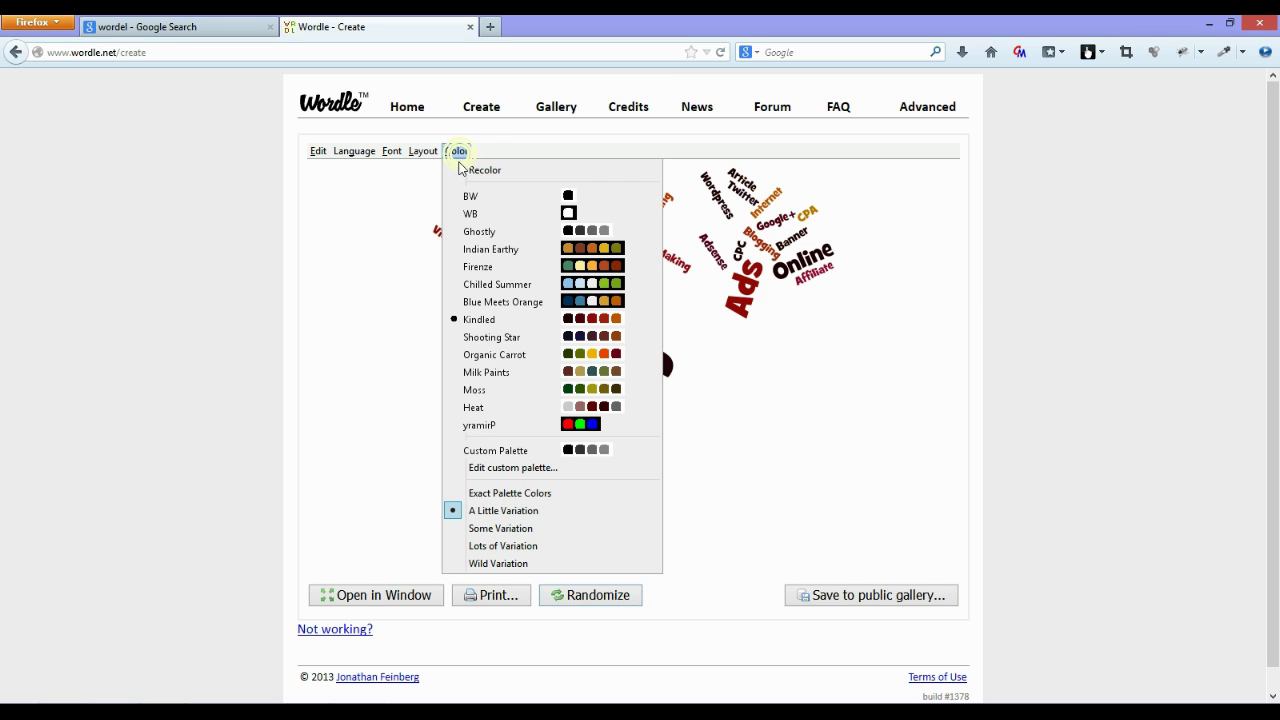
left_click(464, 356)
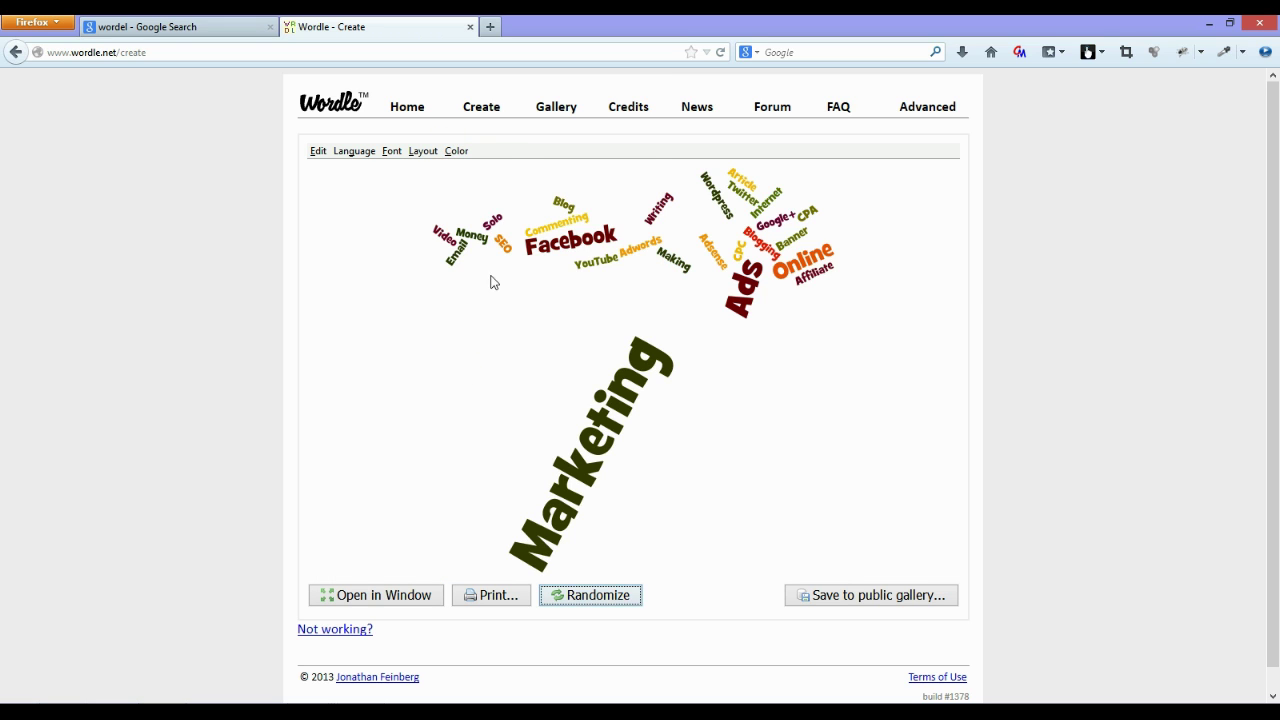
left_click(458, 152)
left_click(474, 392)
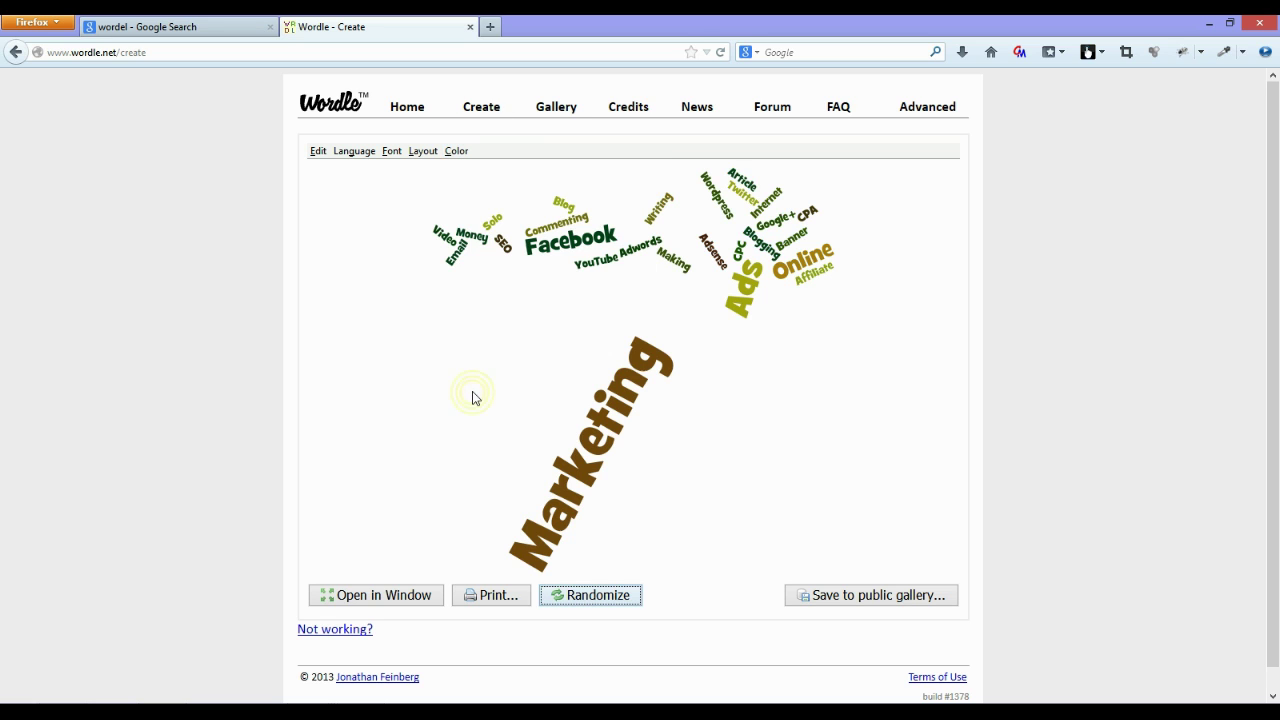
left_click(428, 154)
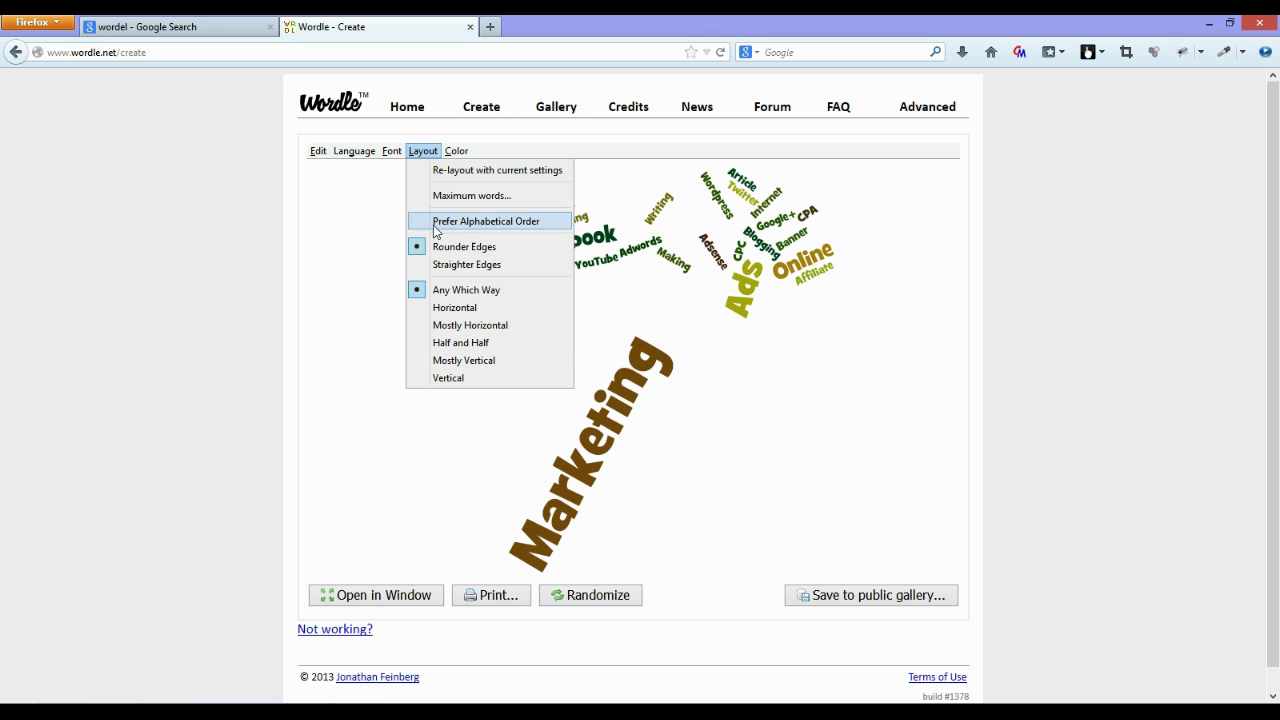
left_click(445, 345)
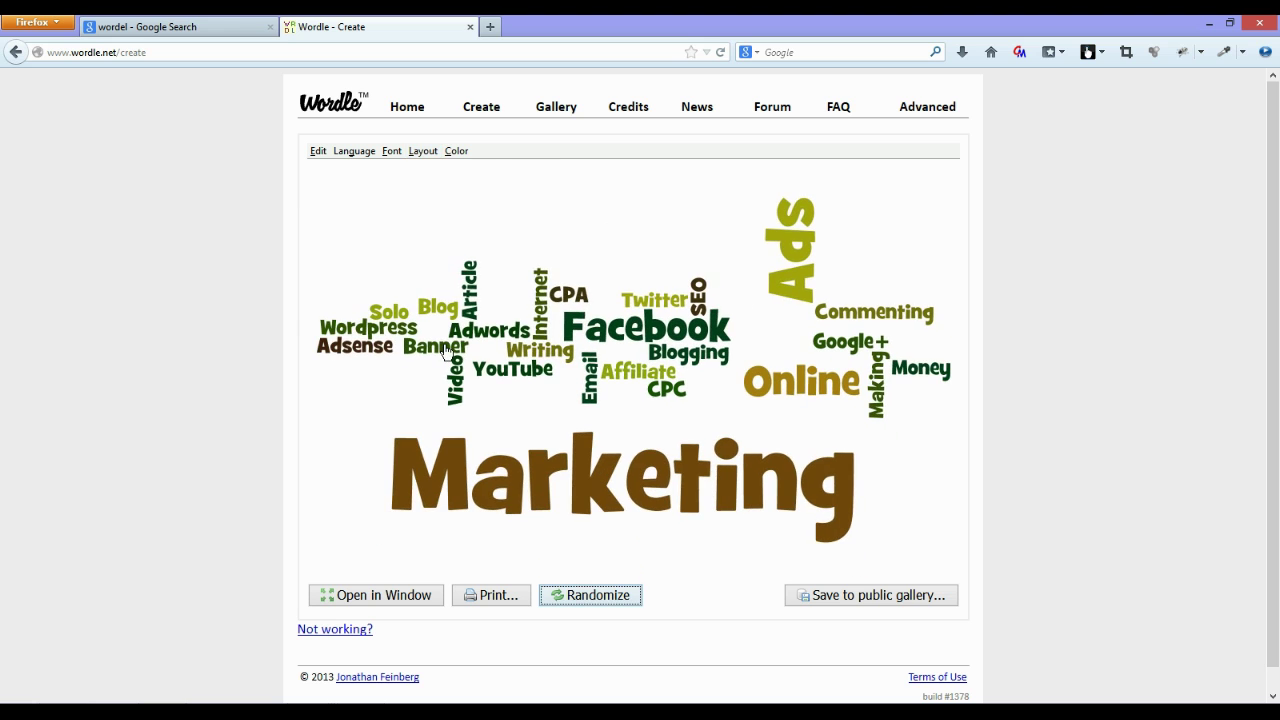
Try Half and Half, Horizontal and Mostly Vertical layouts, then settle on Vertical, keeping colours unchanged.
left_click(427, 151)
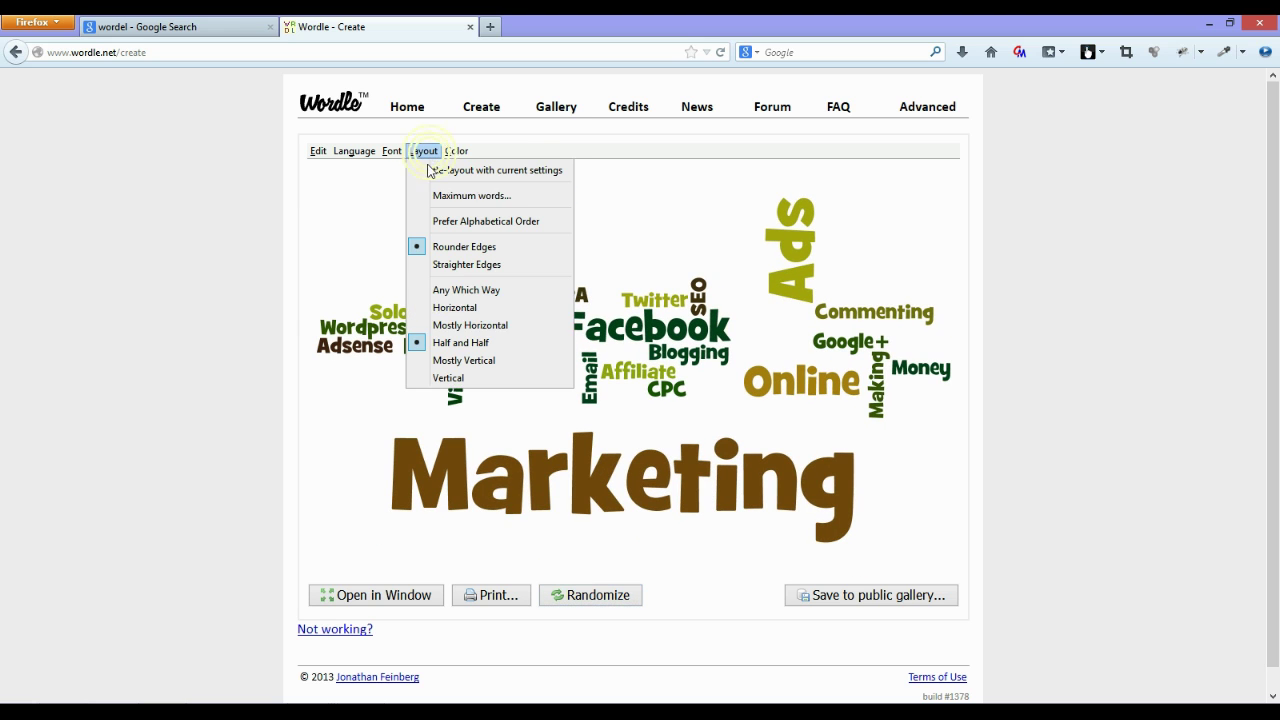
left_click(447, 308)
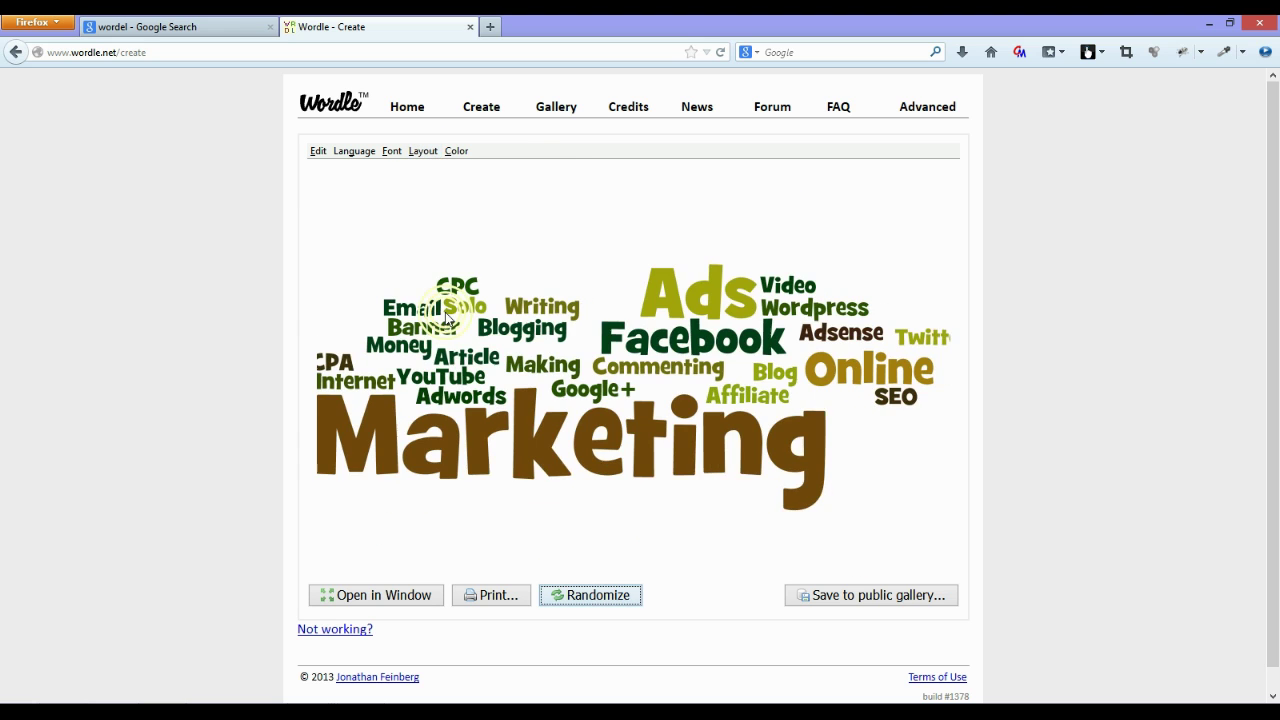
left_click(422, 152)
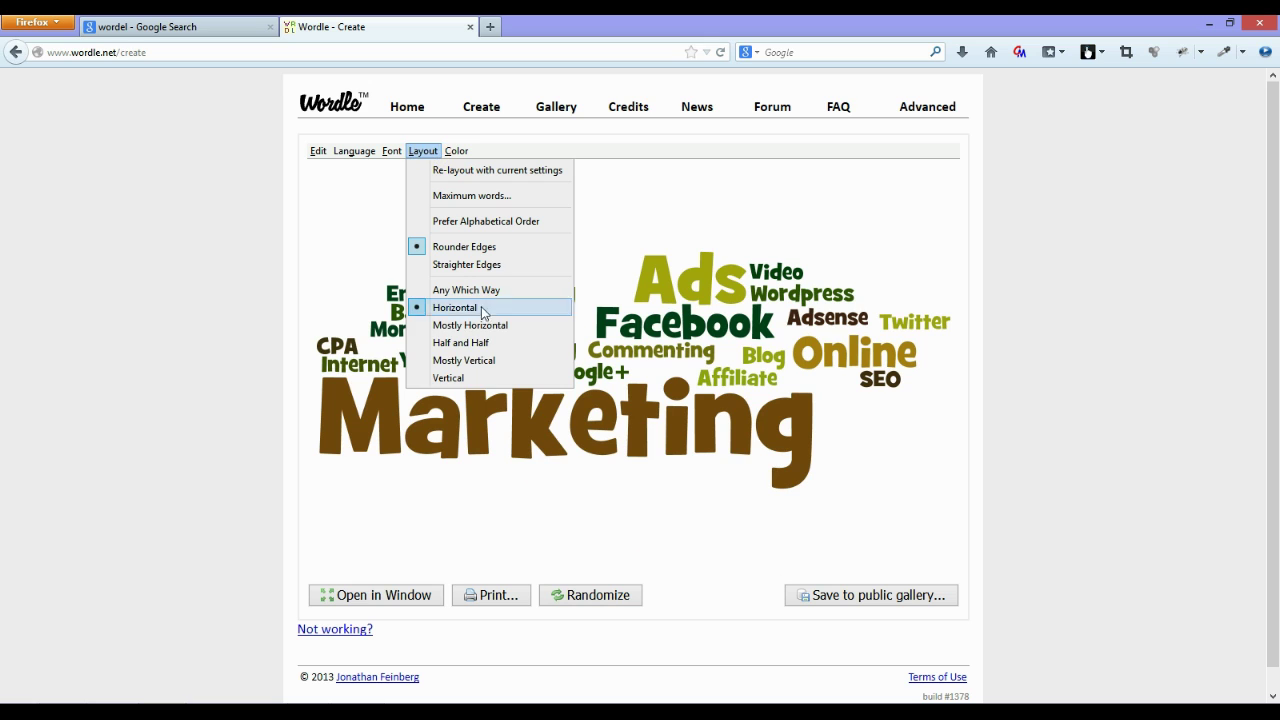
left_click(453, 362)
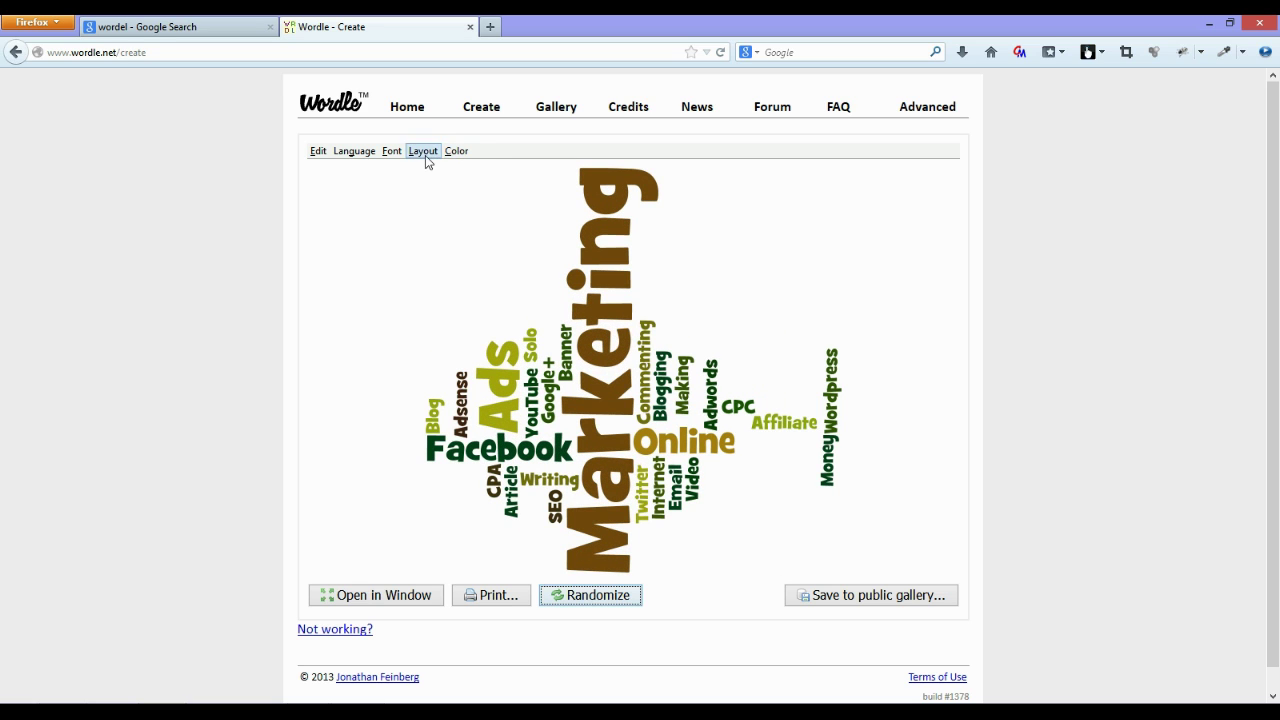
left_click(425, 155)
left_click(458, 377)
left_click(456, 151)
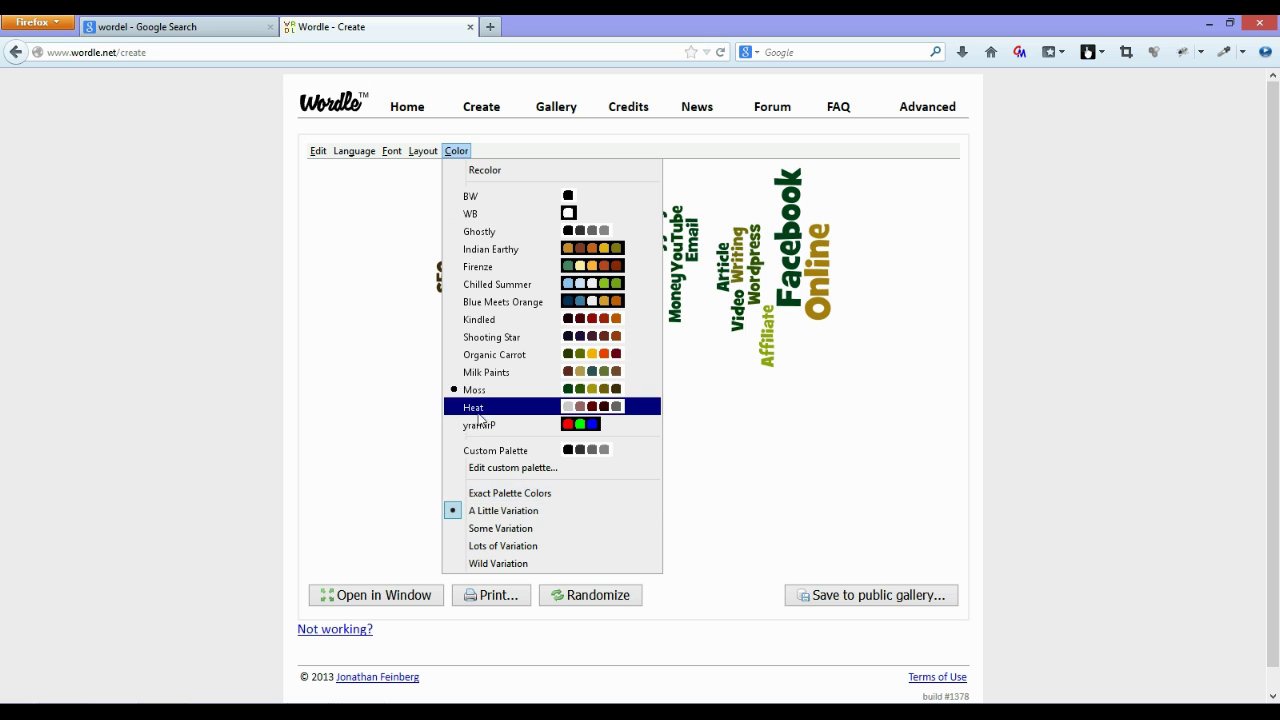
left_click(424, 151)
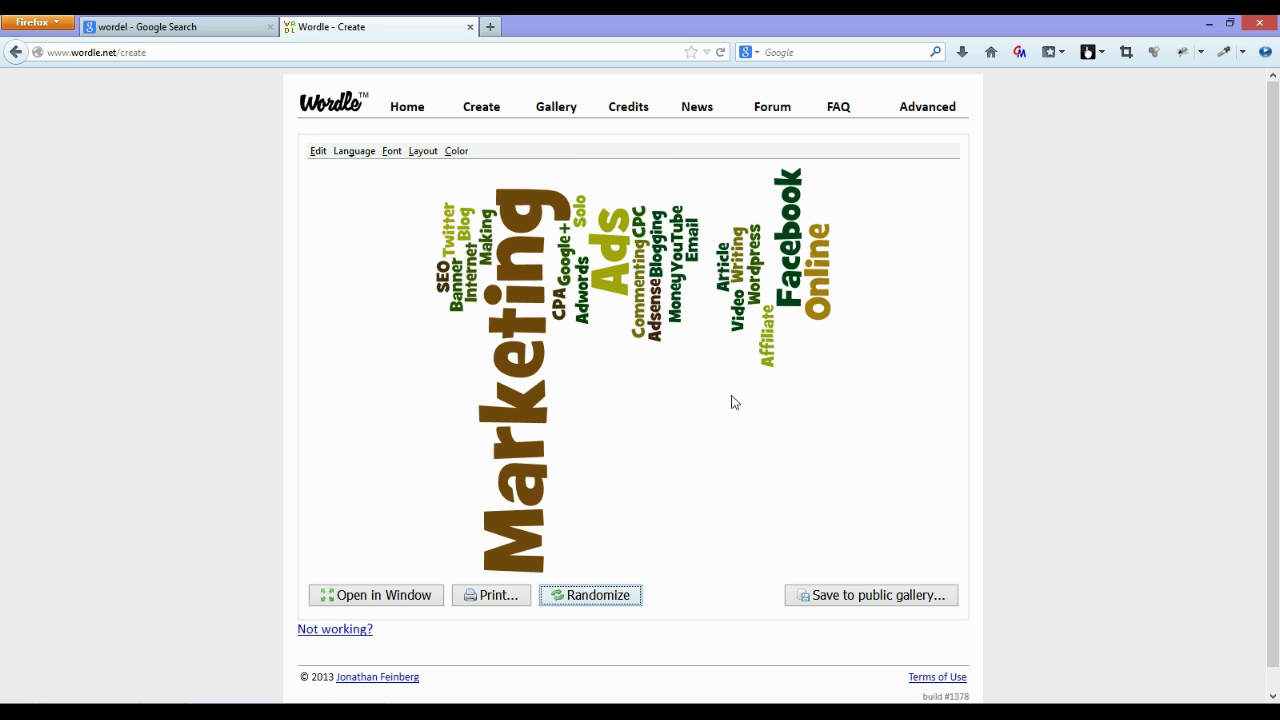
Randomize the cloud's font, colours and layout eight times to preview styles.
left_click(604, 600)
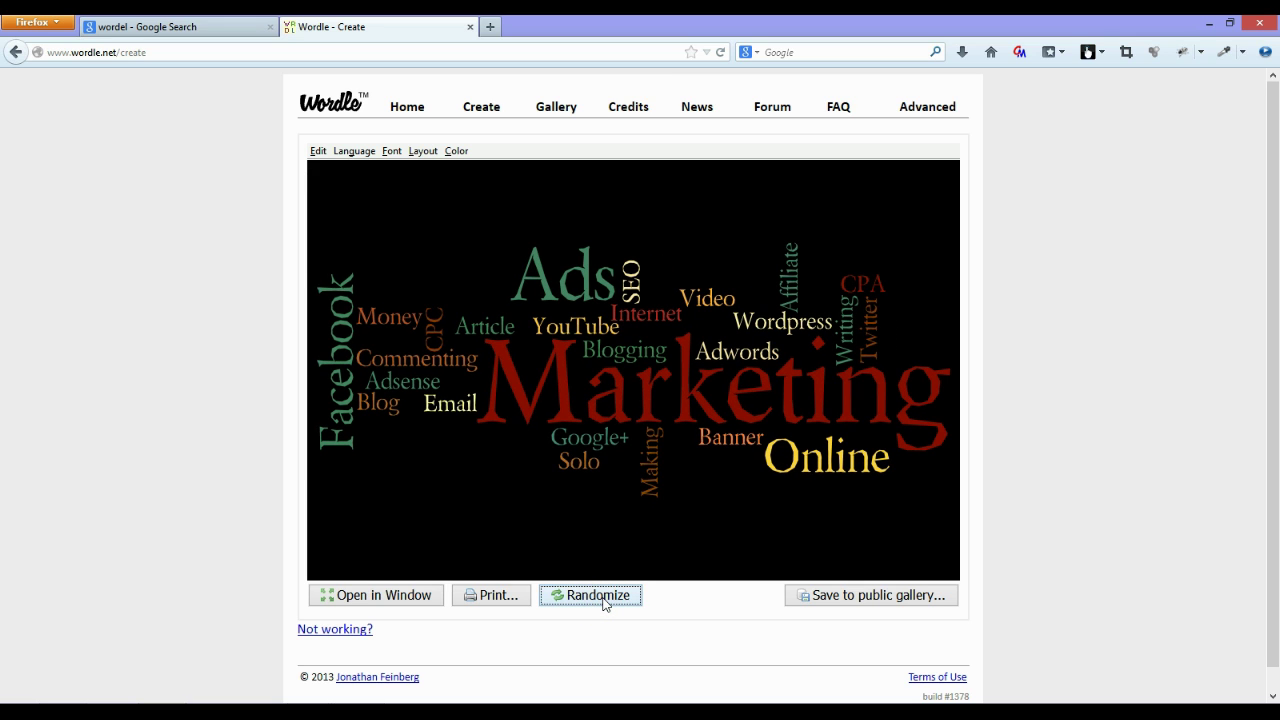
left_click(604, 600)
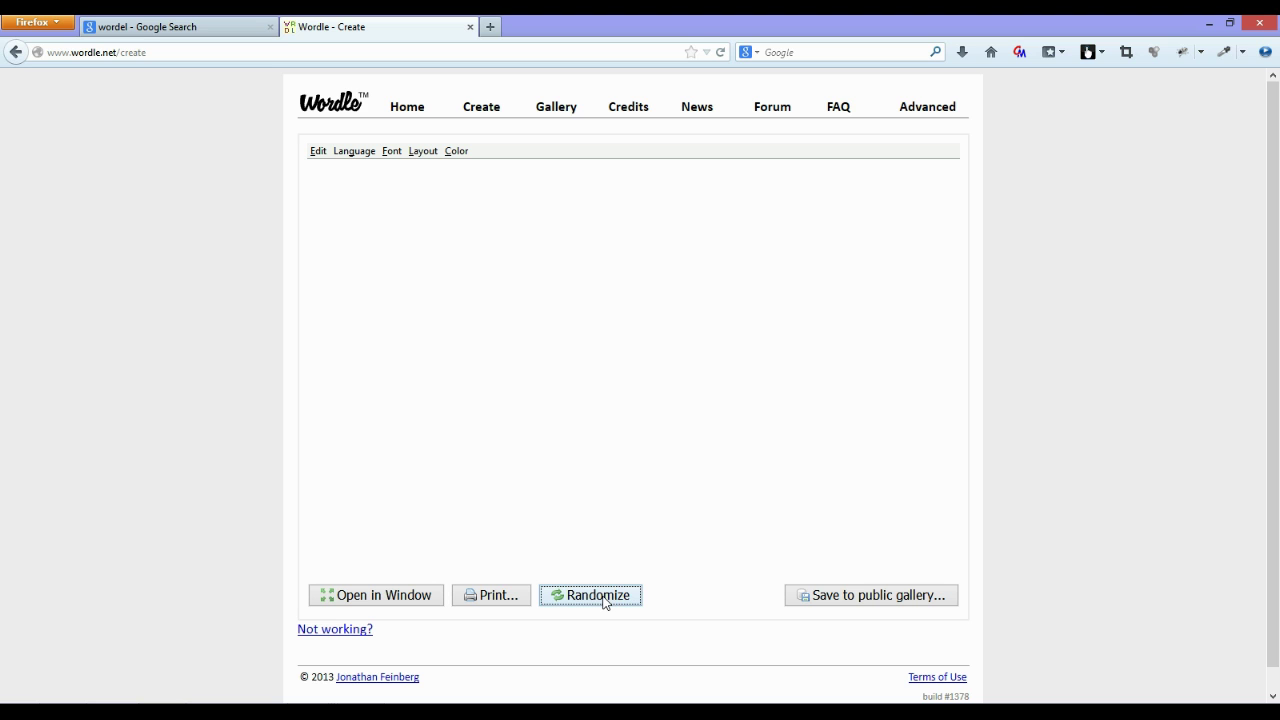
left_click(604, 600)
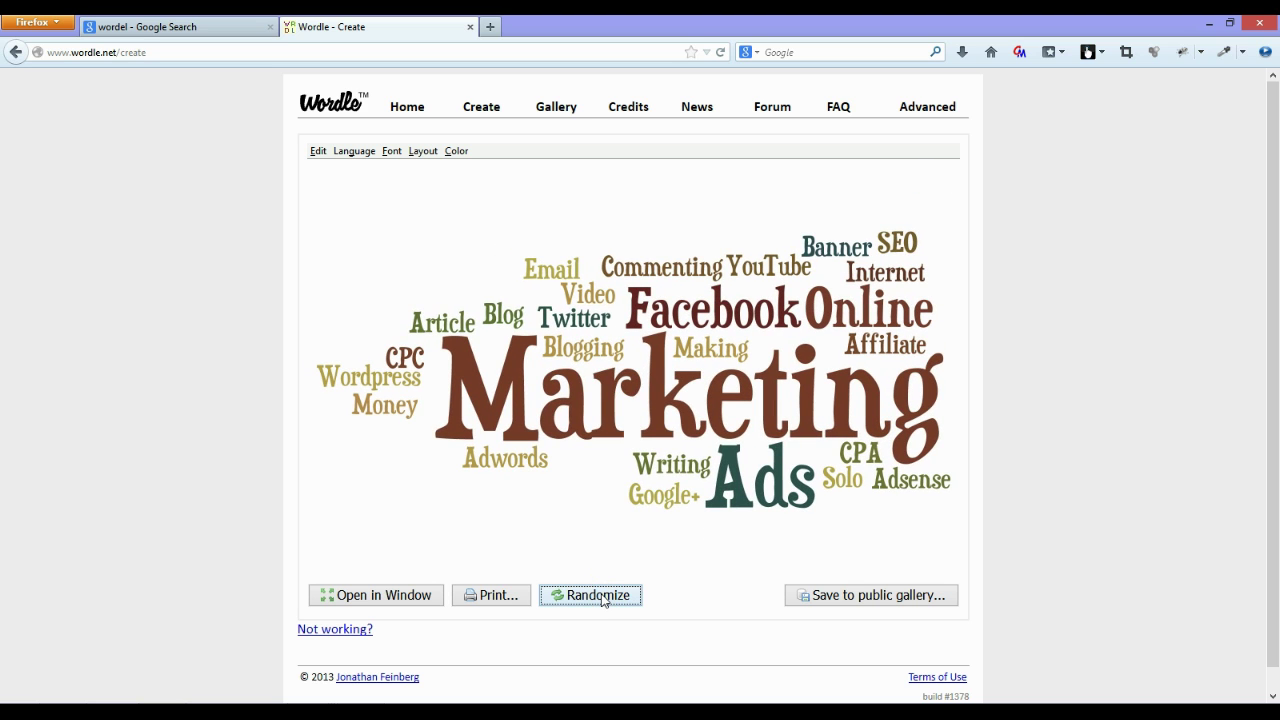
left_click(604, 600)
left_click(604, 600)
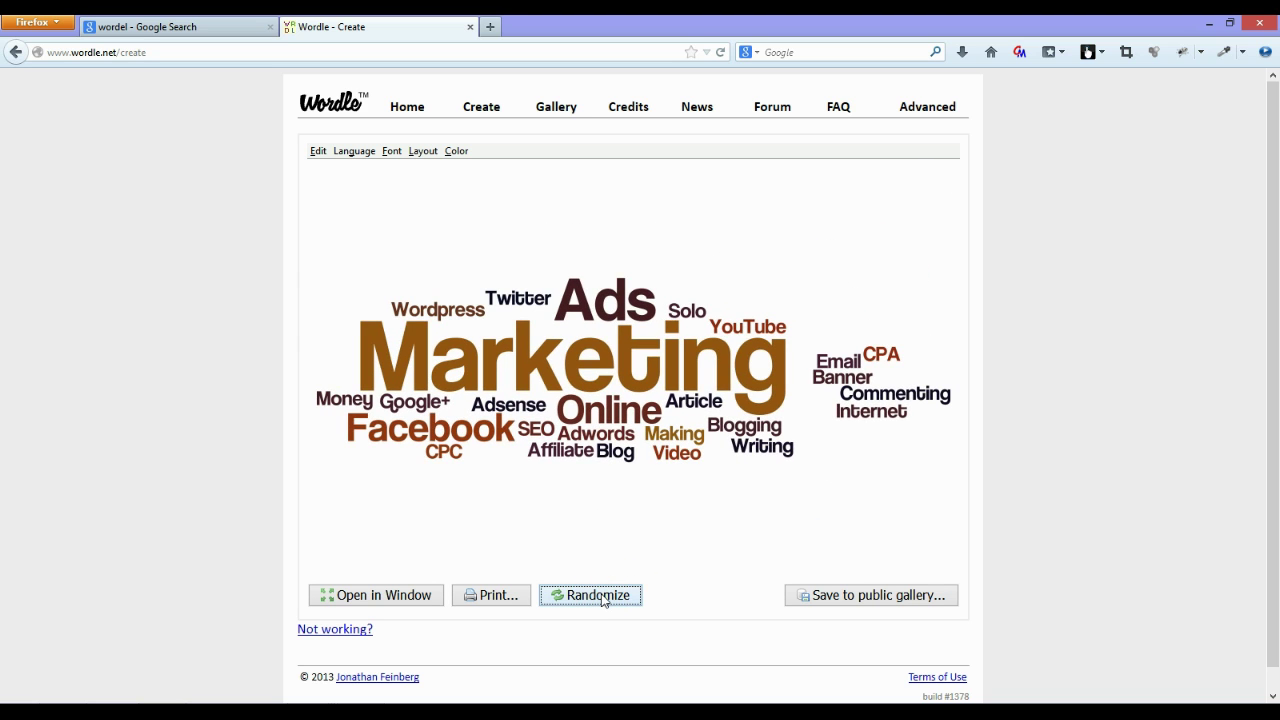
left_click(604, 600)
left_click(604, 600)
left_click(604, 600)
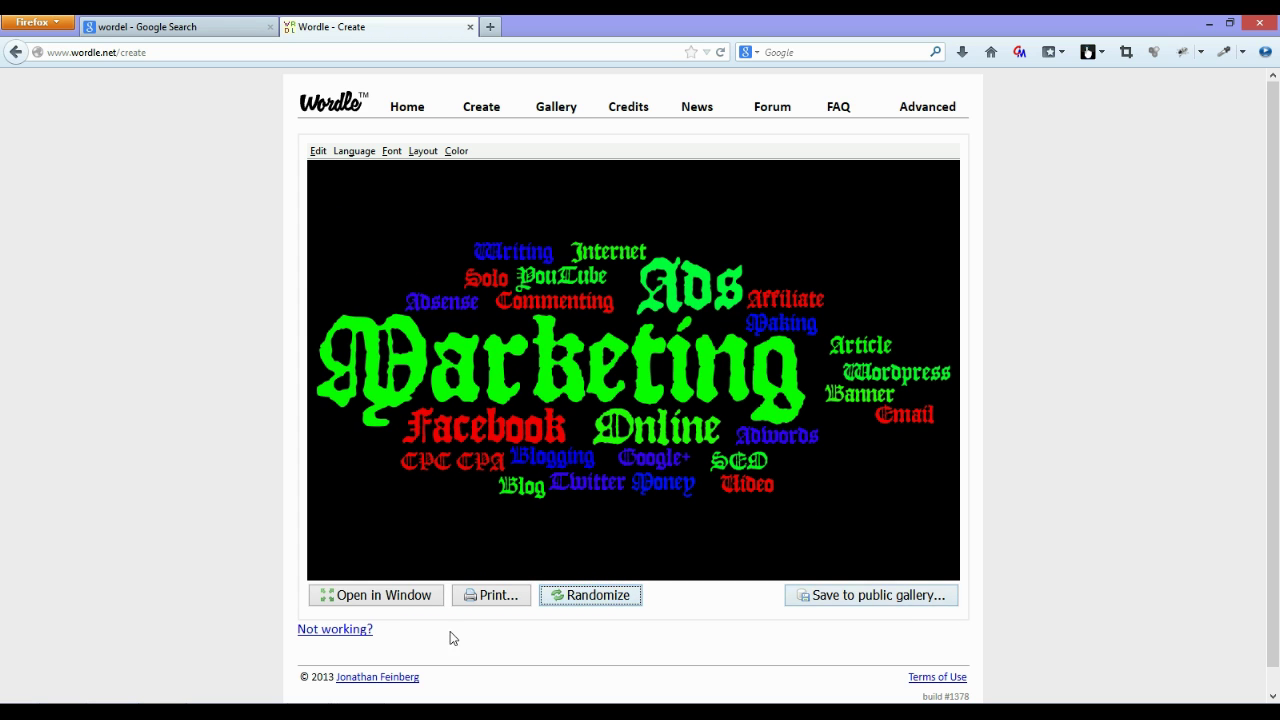
Go to Wordle's Advanced page for weighted word lists.
scroll(1277, 168, "down", 1)
scroll(1277, 168, "up", 1)
left_click(922, 115)
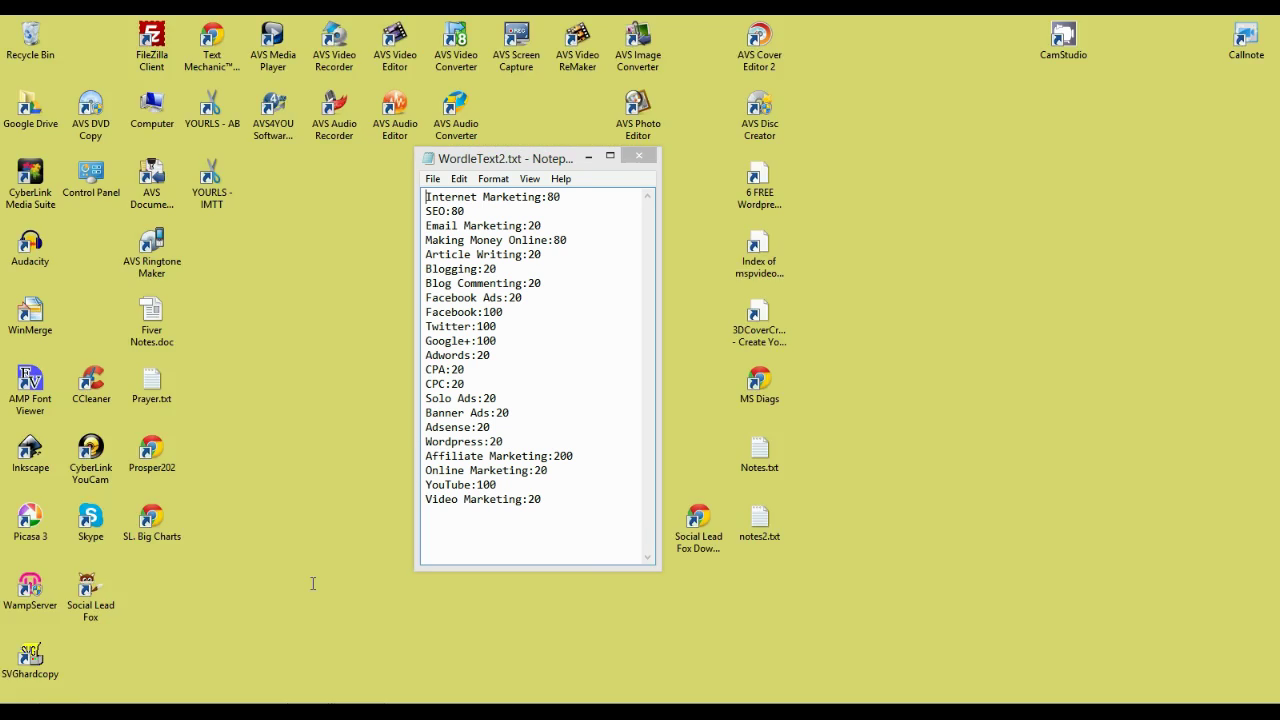
Review the weights in WordleText2.txt, such as Internet Marketing:80, Affiliate Marketing:200, Facebook:100.
left_click(315, 598)
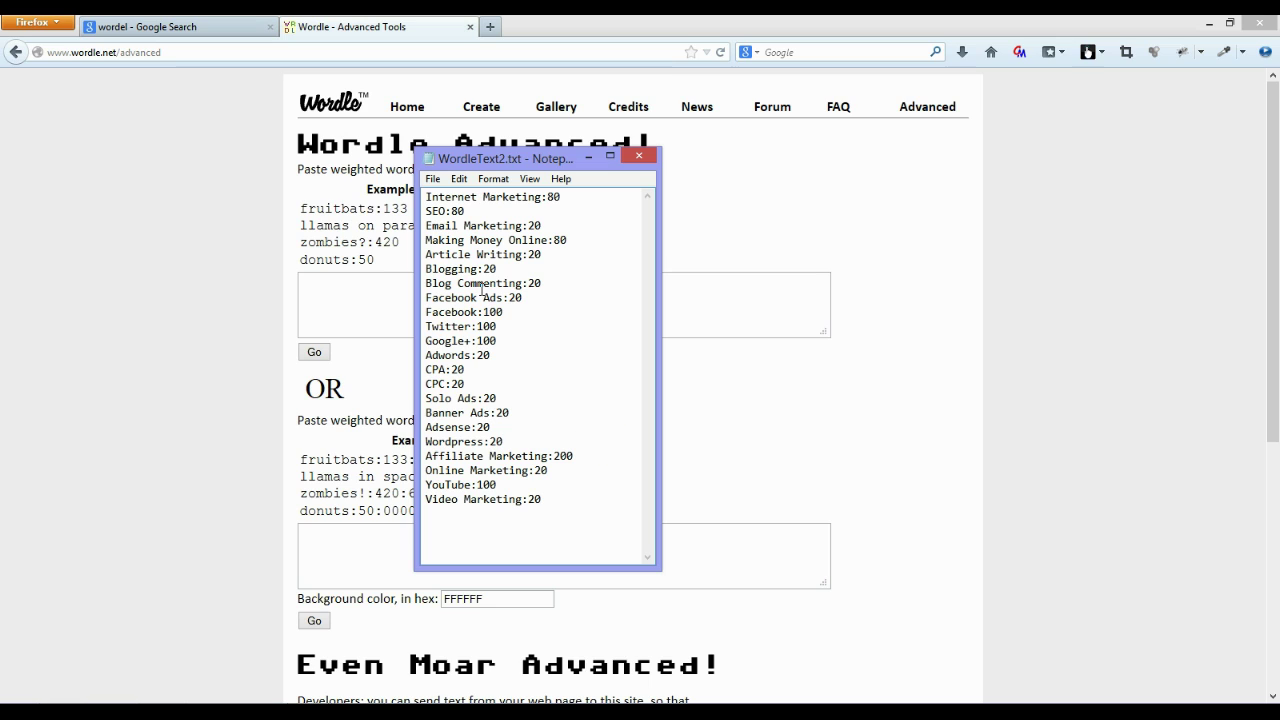
left_click(427, 197)
left_click_drag(427, 197, 561, 197)
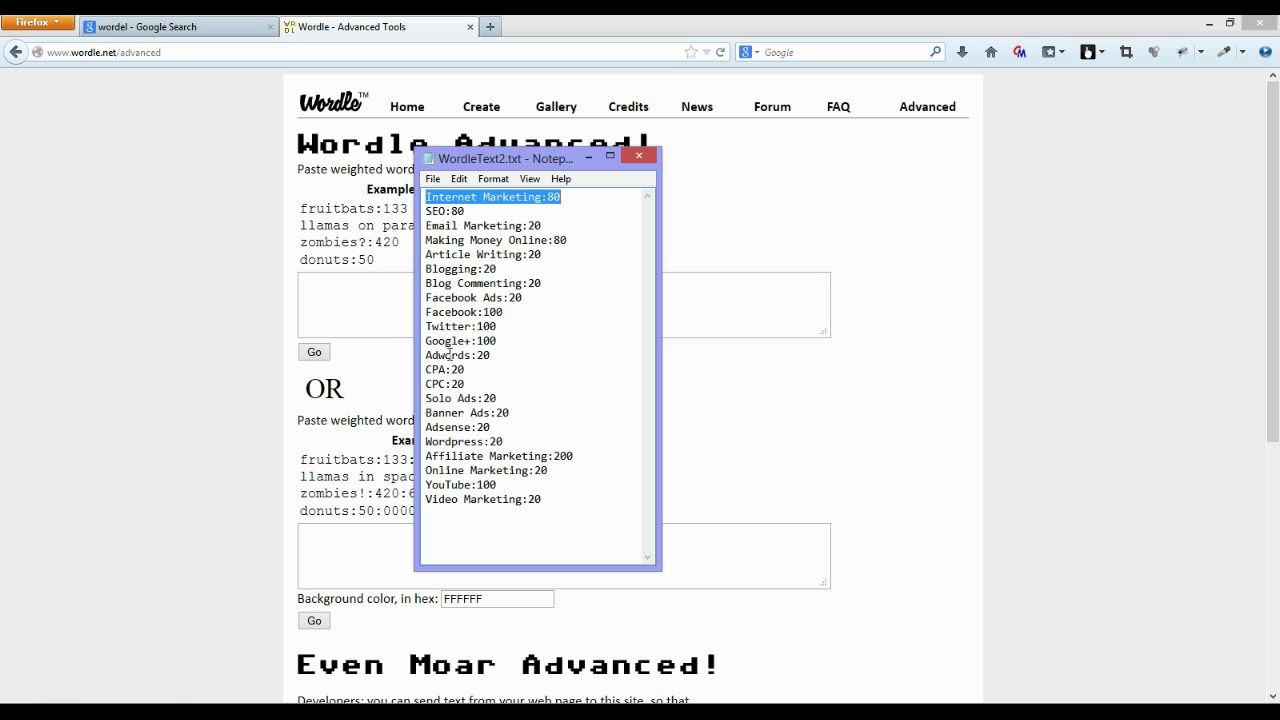
key("ctrl+c")
left_click(543, 197)
left_click_drag(561, 197, 548, 197)
left_click_drag(547, 241, 567, 241)
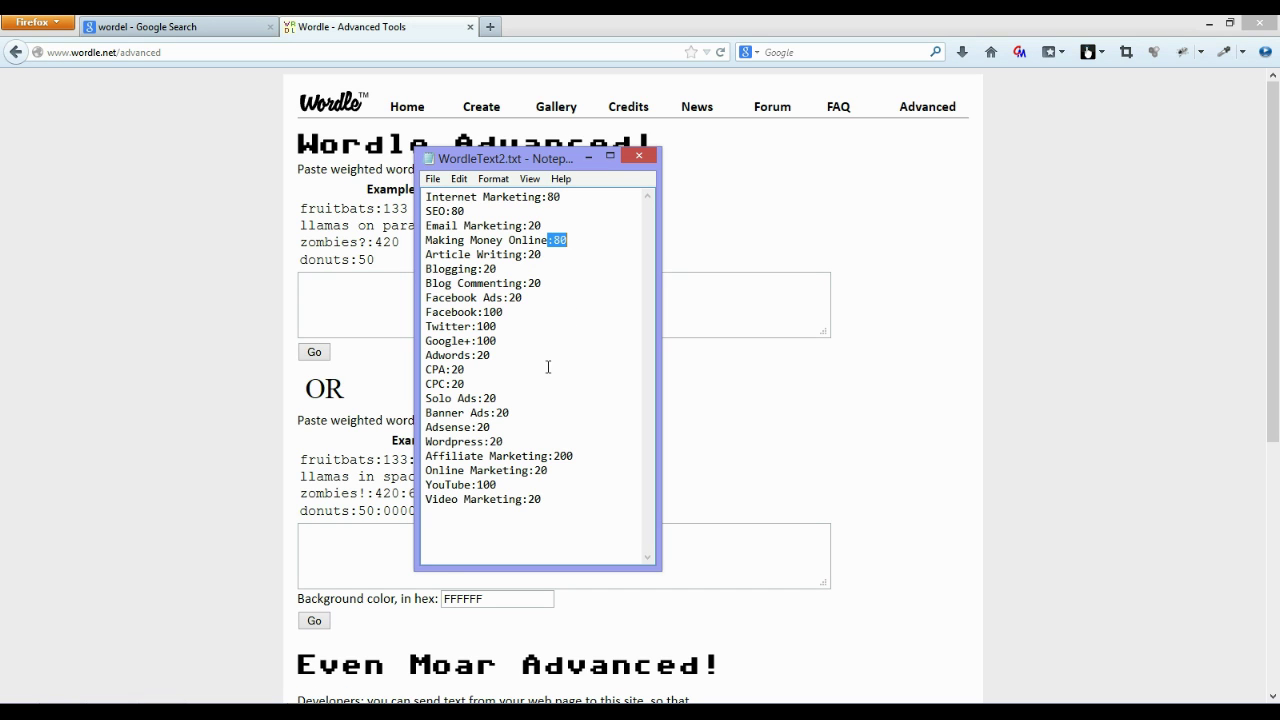
left_click_drag(426, 457, 624, 454)
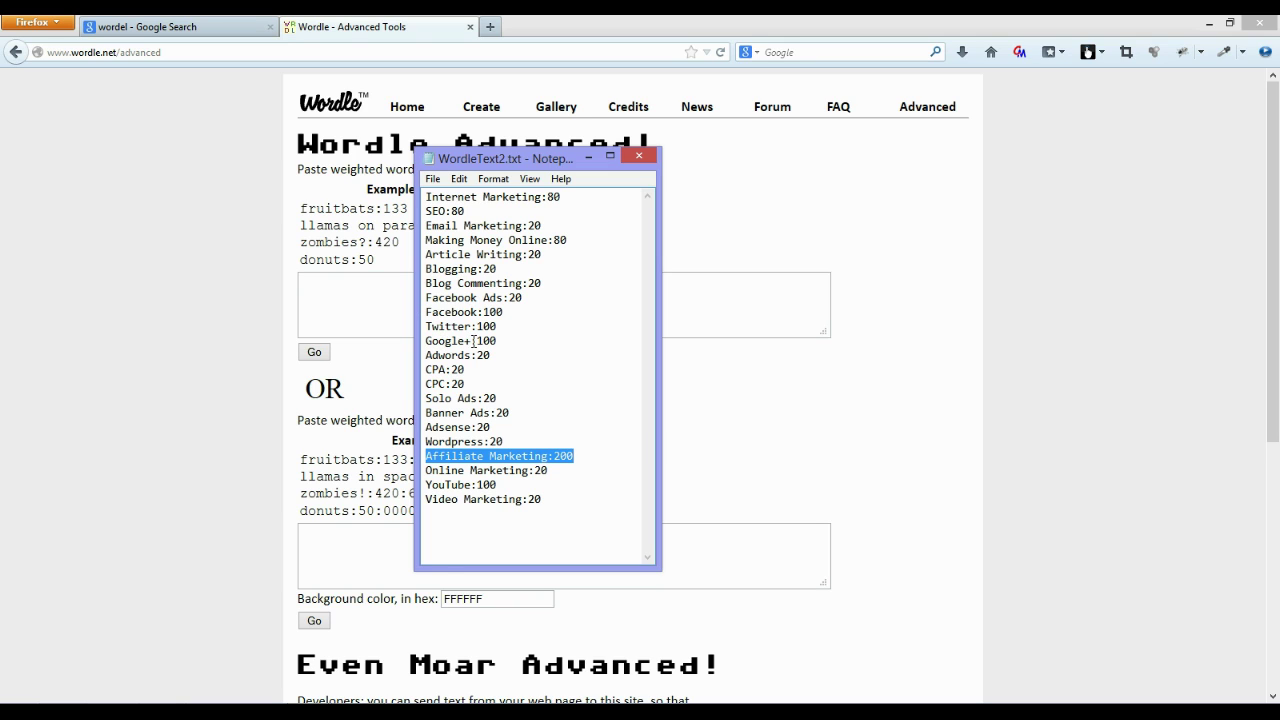
left_click_drag(498, 341, 422, 318)
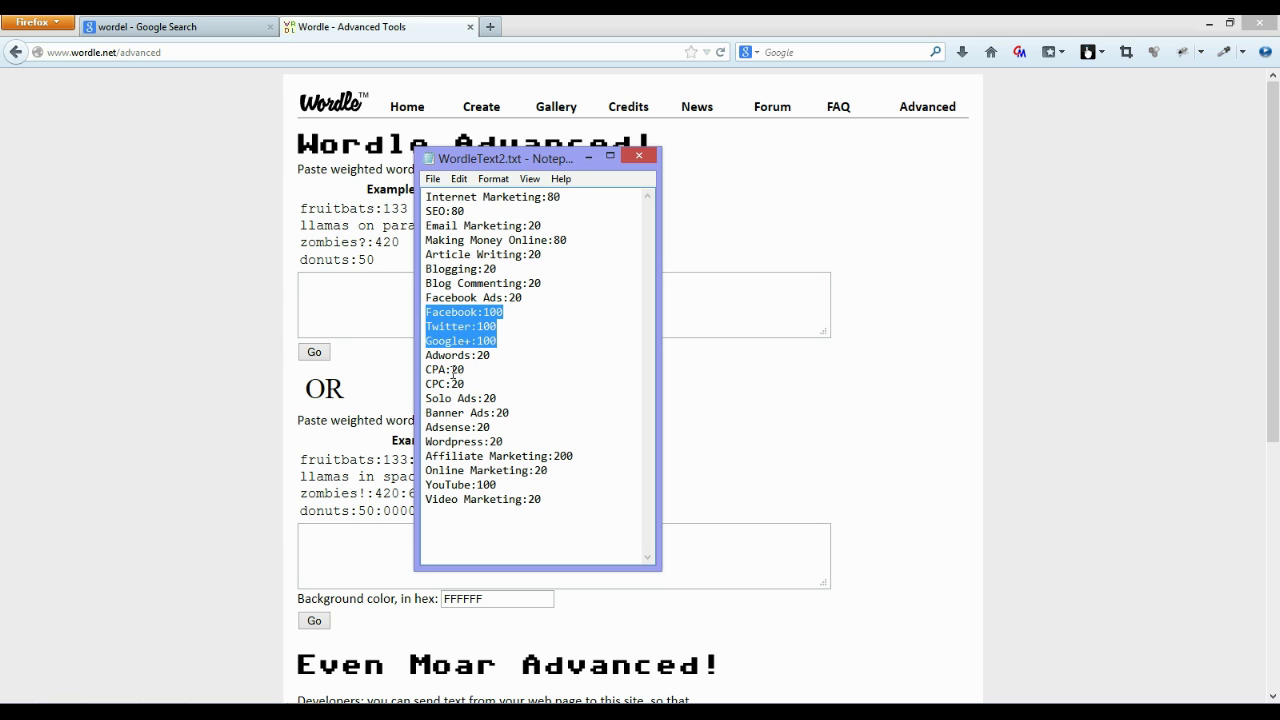
double_click(498, 485)
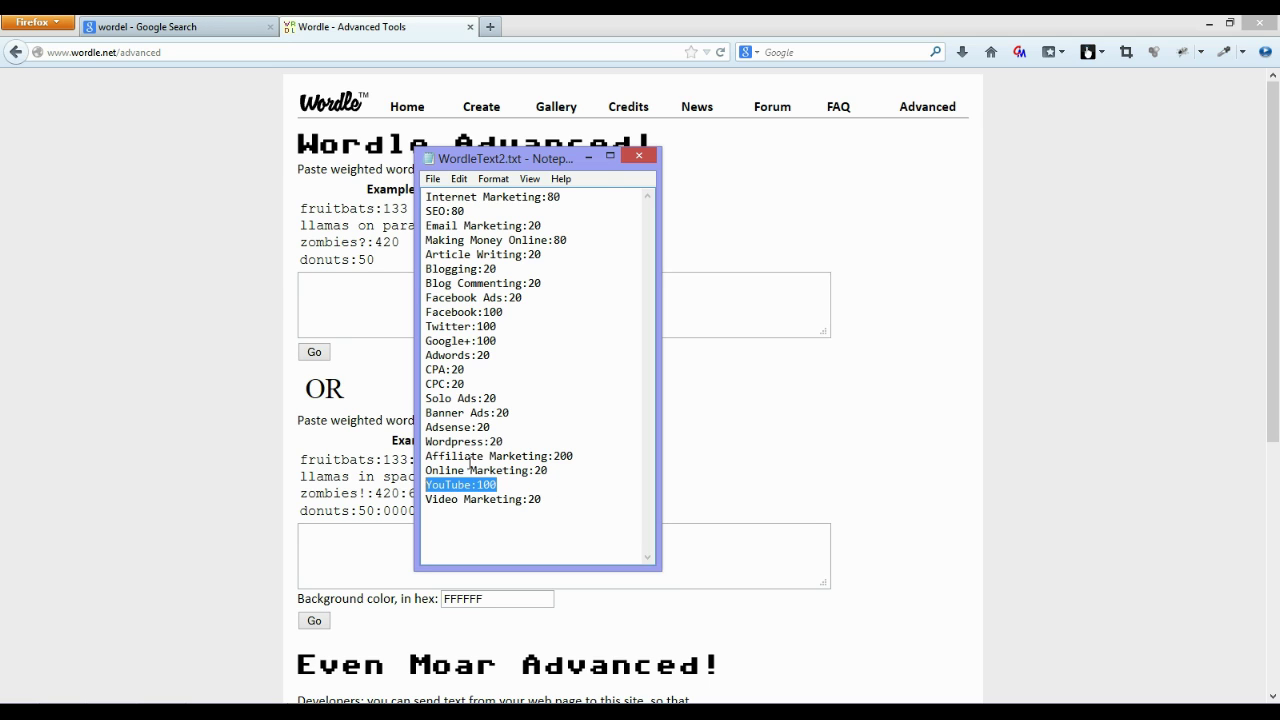
left_click_drag(429, 452, 617, 450)
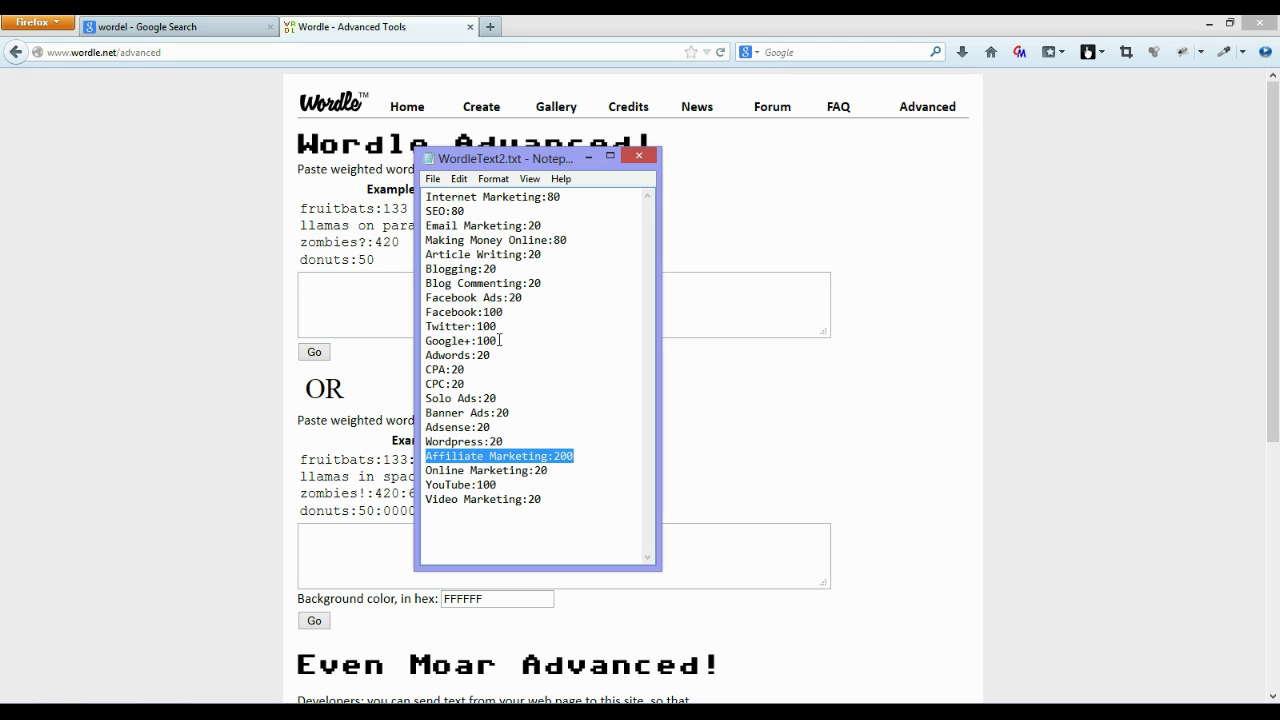
left_click_drag(426, 312, 503, 312)
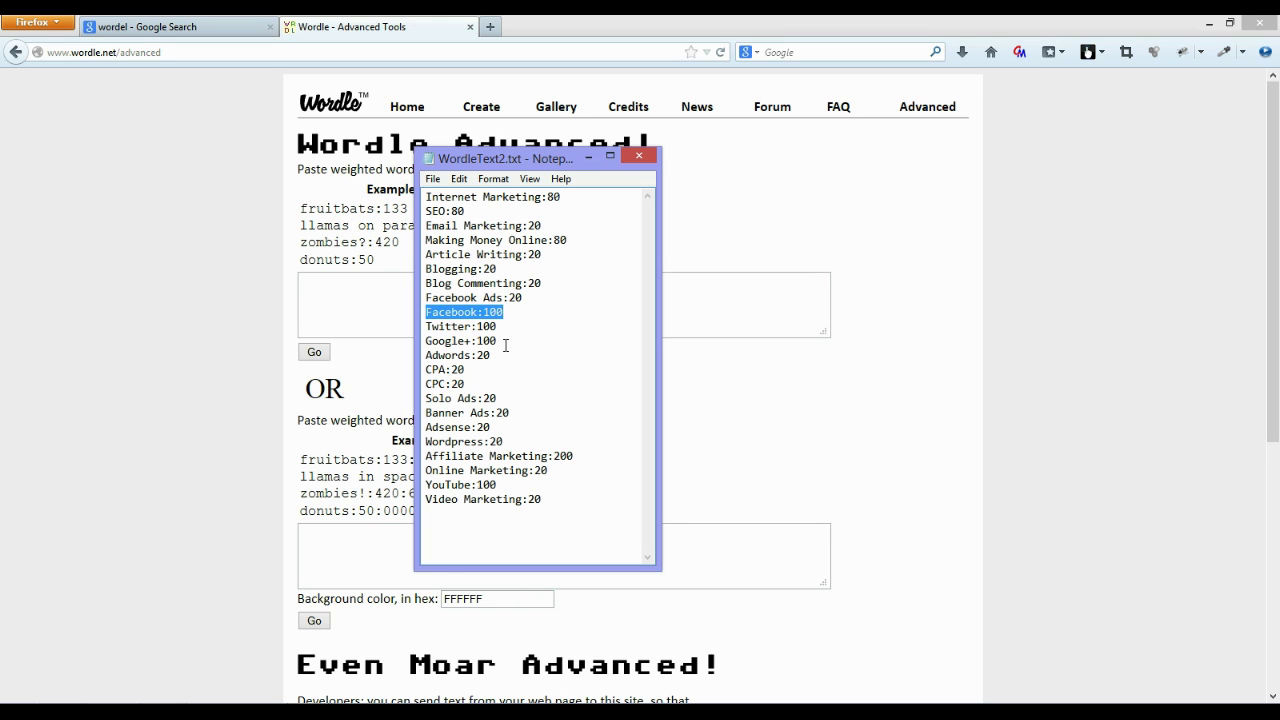
left_click(580, 489)
Copy the whole weighted list into Wordle's Advanced weighted-words box and generate the cloud.
key("ctrl+a")
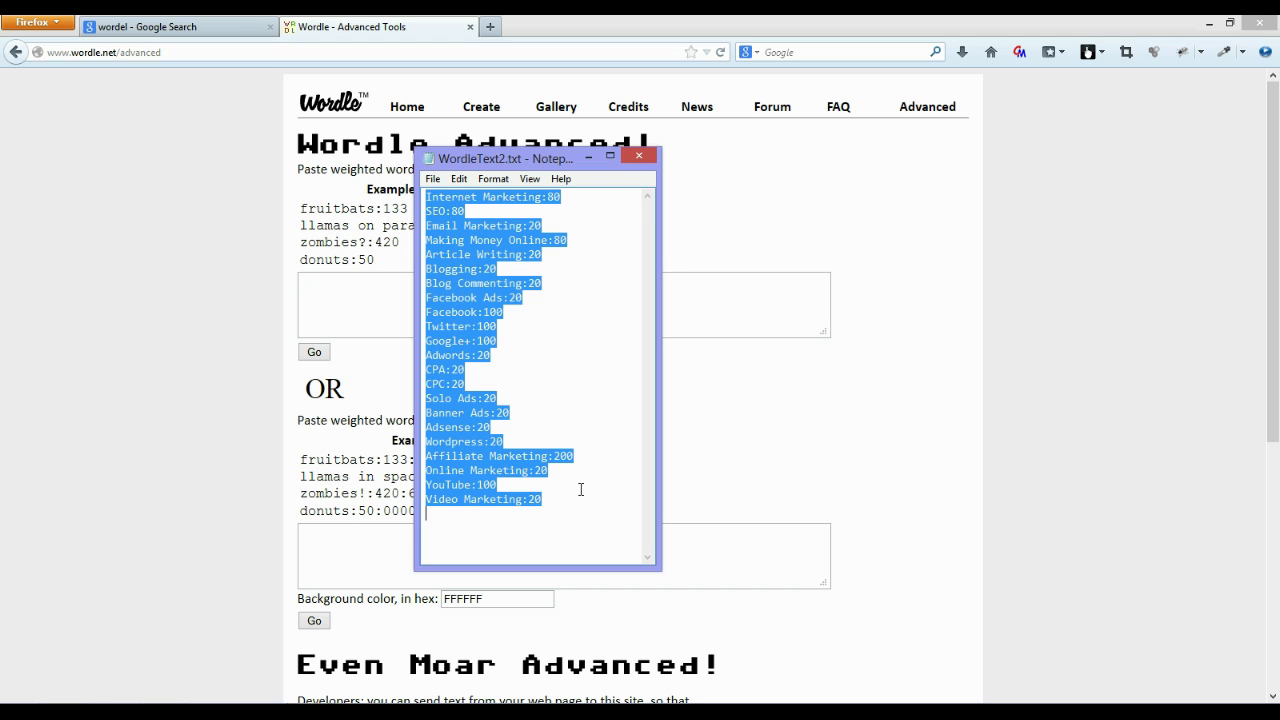
left_click(749, 222)
left_click(506, 307)
key("ctrl+v")
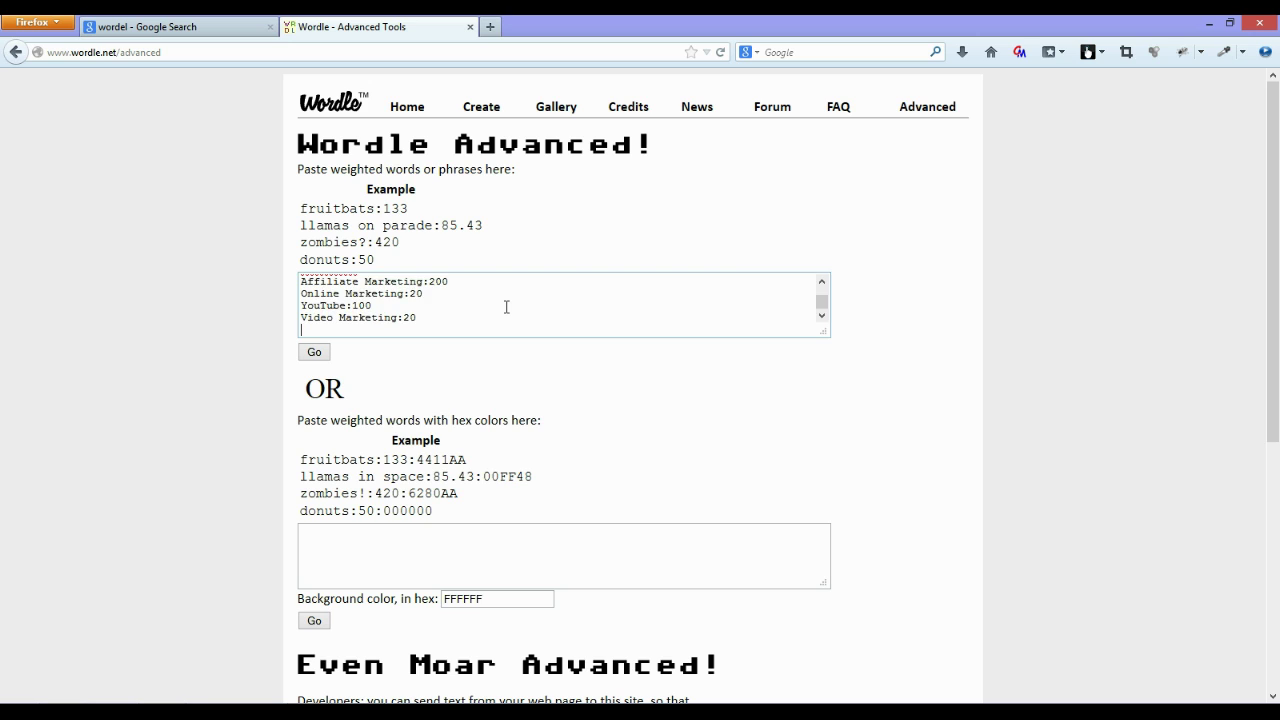
left_click(316, 355)
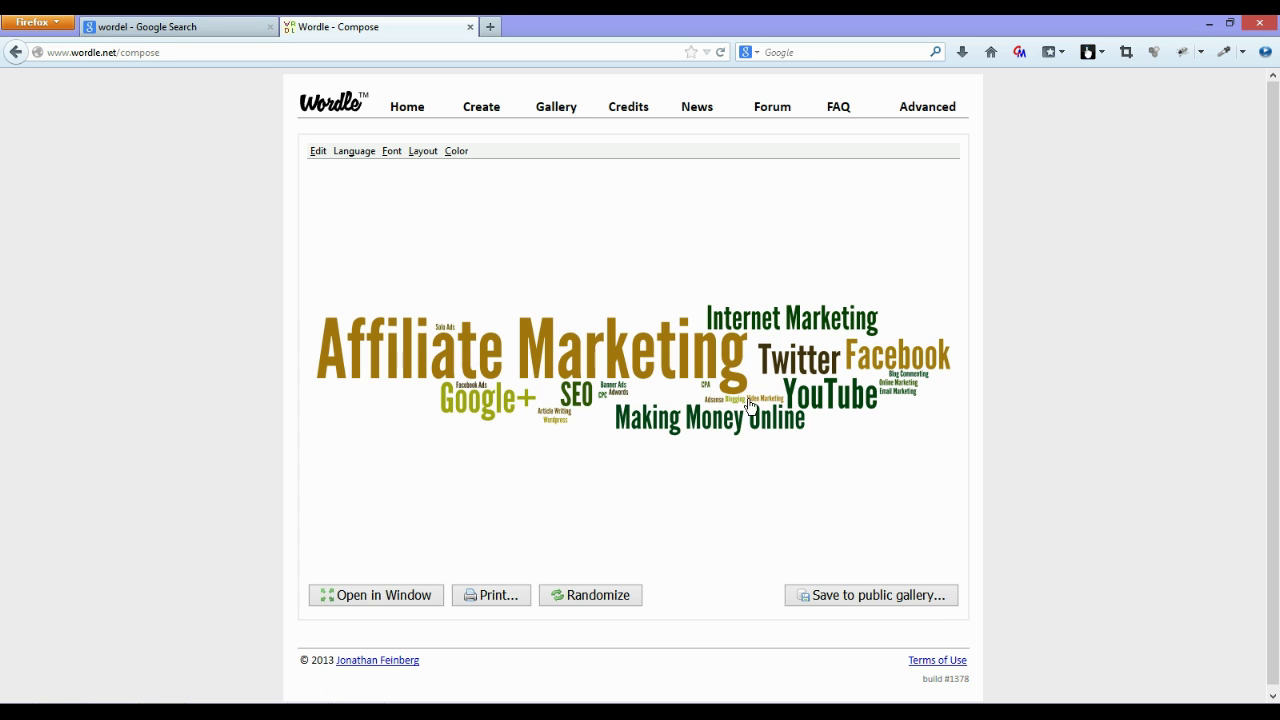
Randomize the weighted cloud five times until Affiliate Marketing spans the top in dark purple.
left_click(584, 597)
left_click(586, 599)
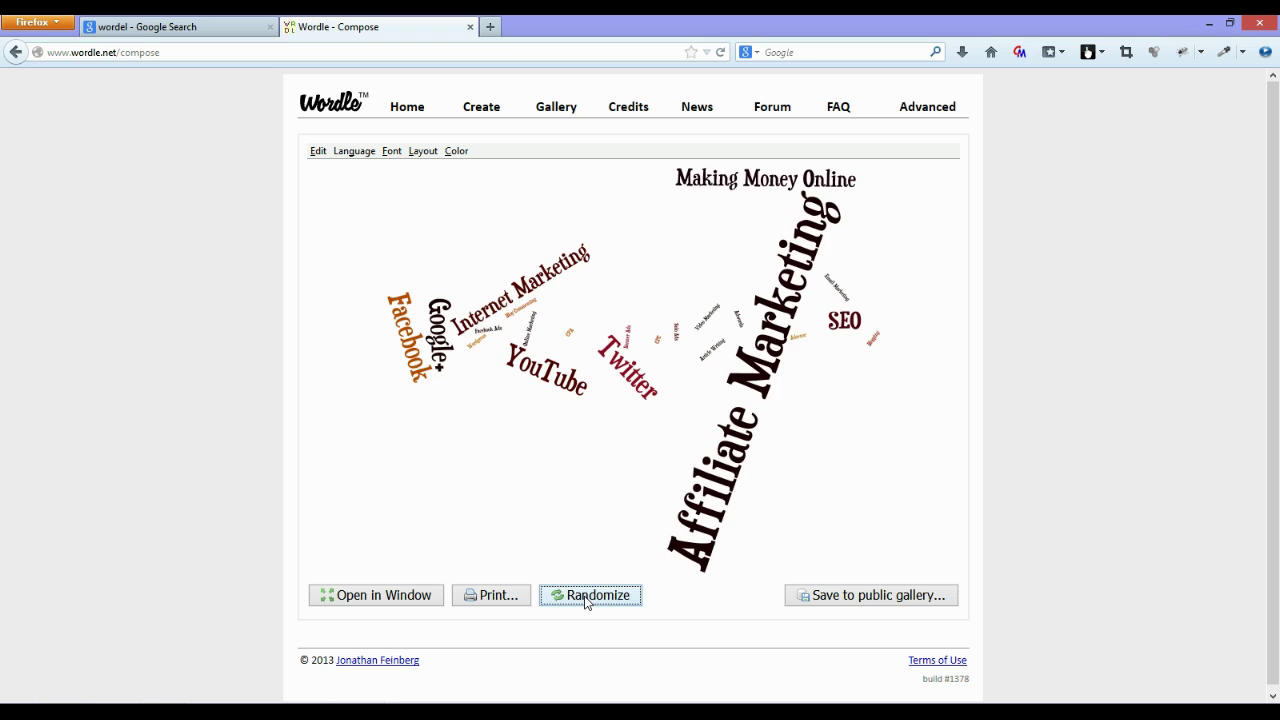
left_click(586, 597)
left_click(586, 597)
left_click(586, 597)
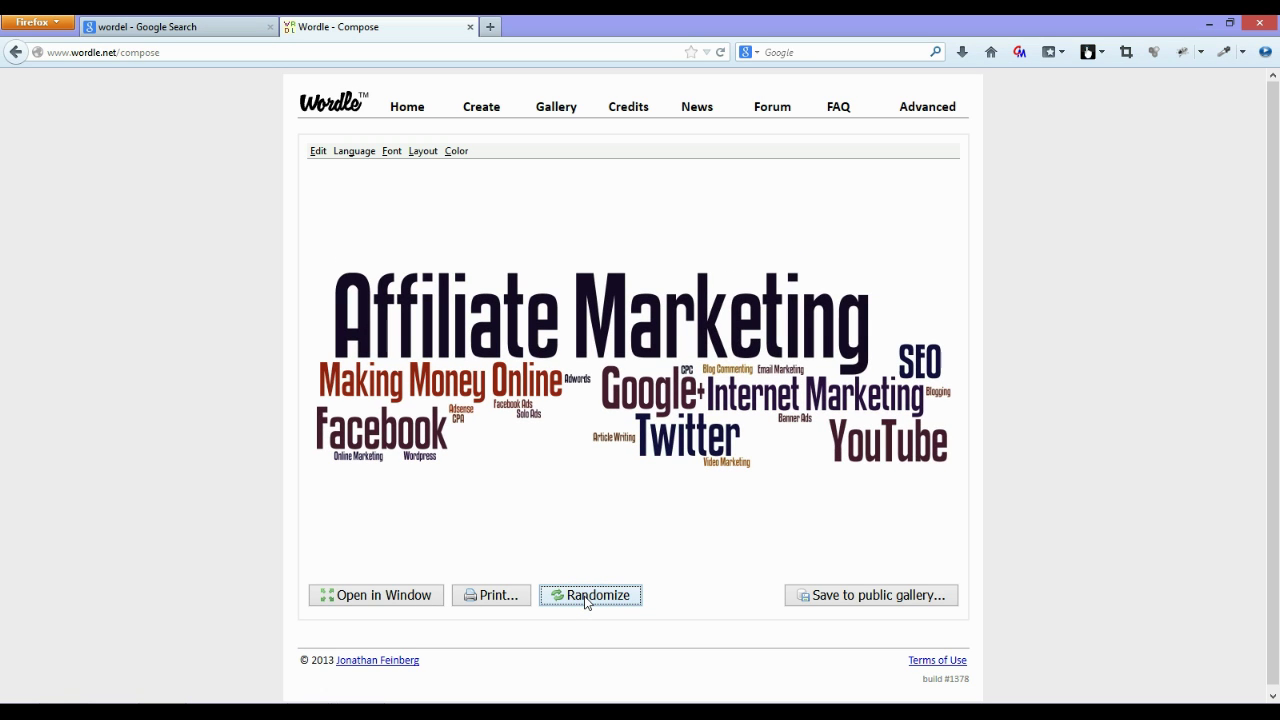